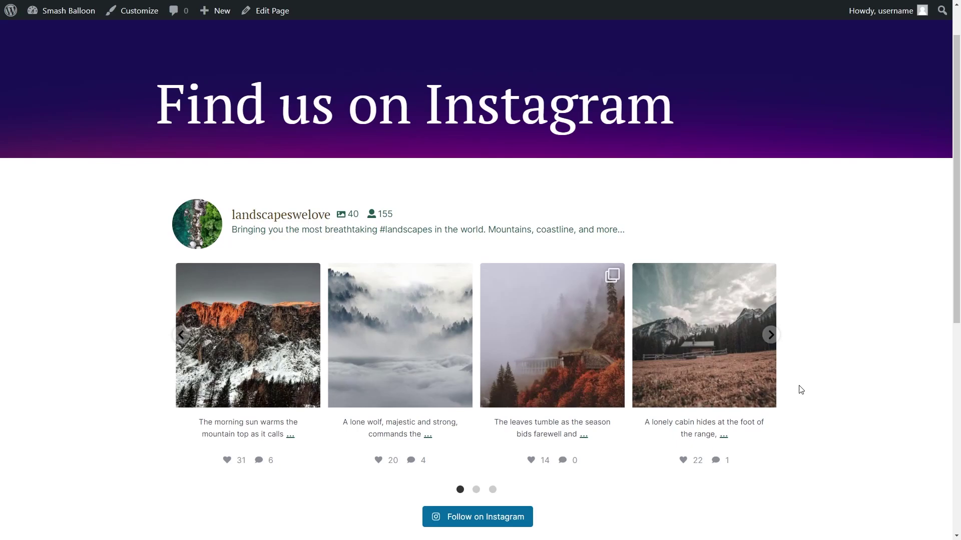
Advance the landscapeswelove carousel on the Find us on Instagram page through several posts
click(770, 335)
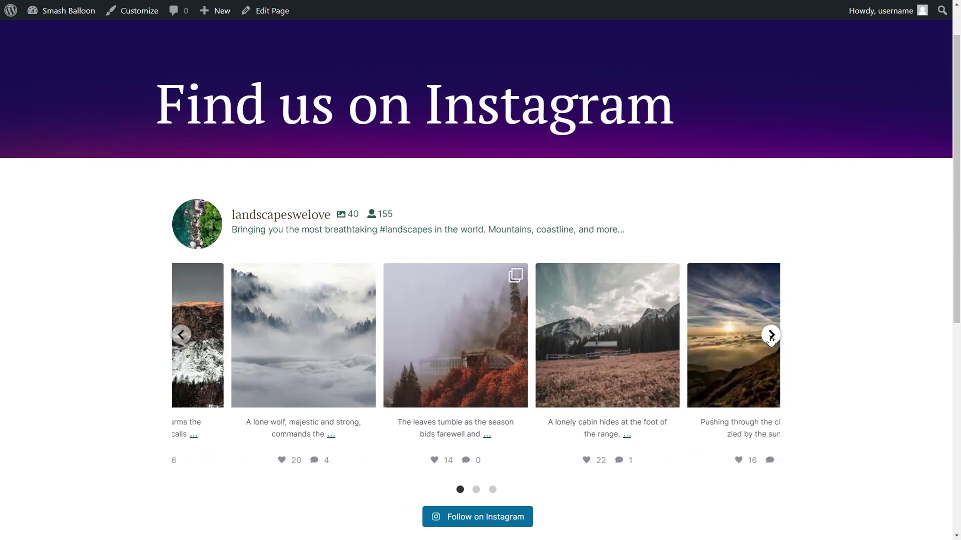
click(771, 338)
click(770, 338)
click(771, 339)
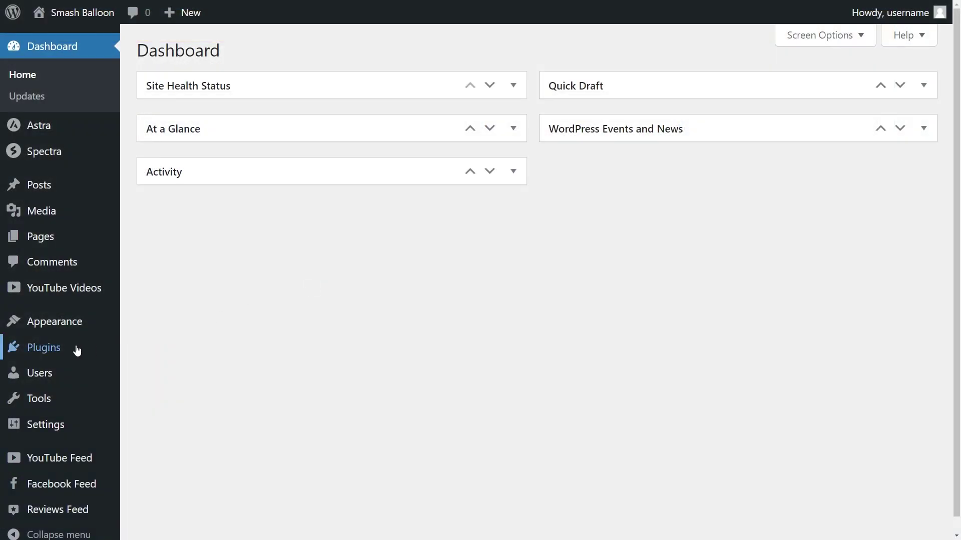
Upload Instagram-Feed-Pro-6.2.3-Developer.zip as a new plugin, install it and activate it
mouse_move(70, 349)
click(146, 373)
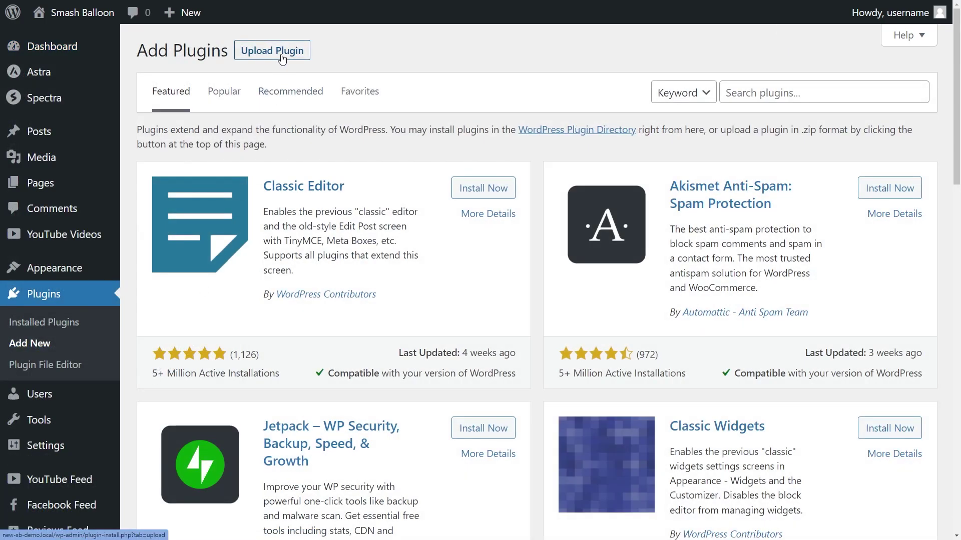
click(281, 56)
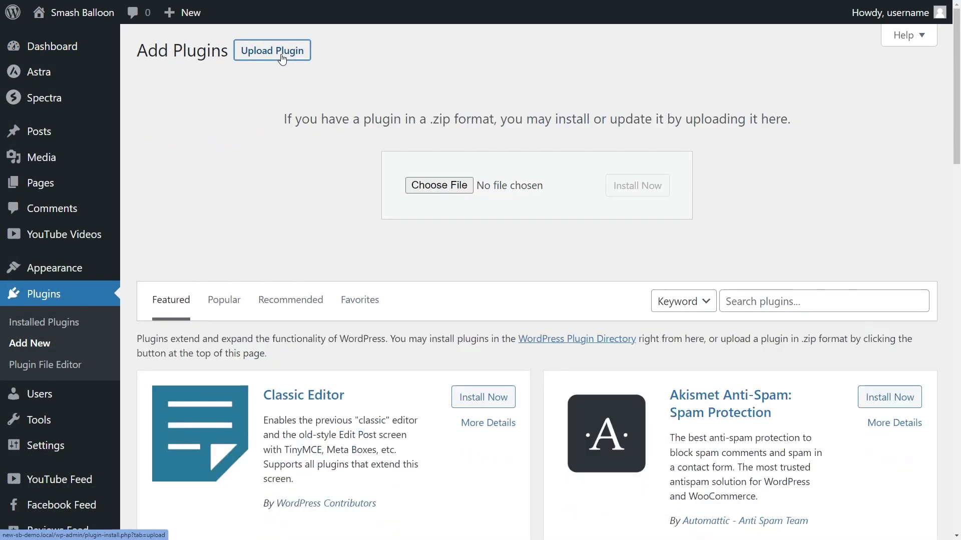
click(445, 188)
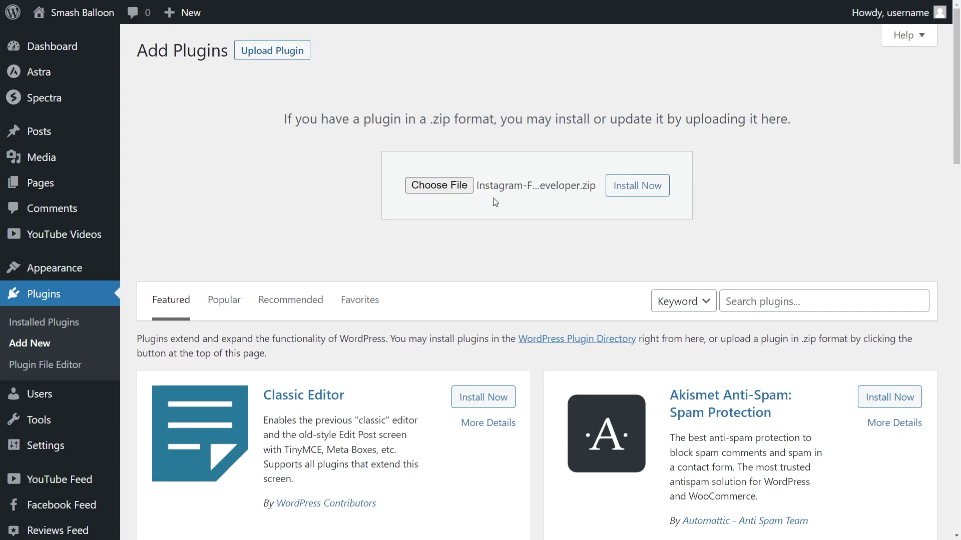
click(631, 193)
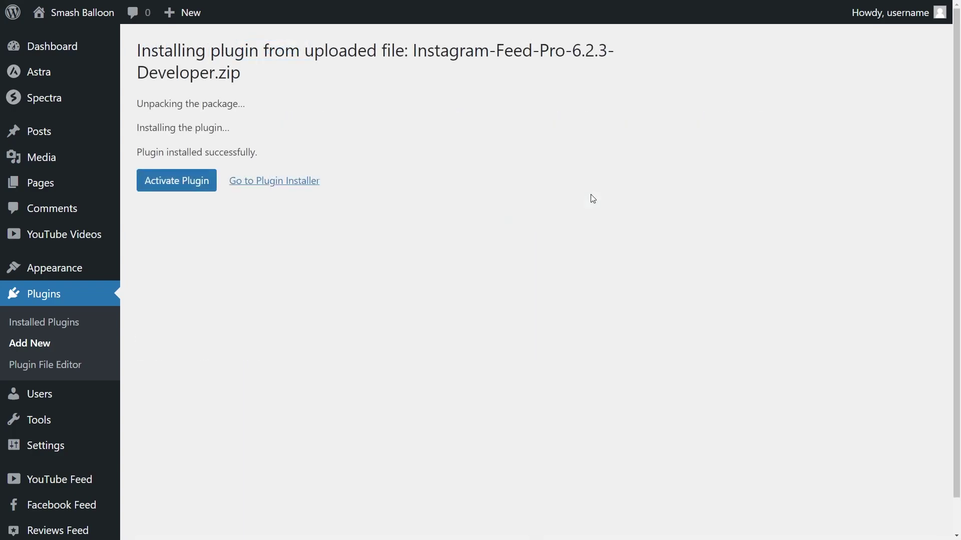
click(195, 189)
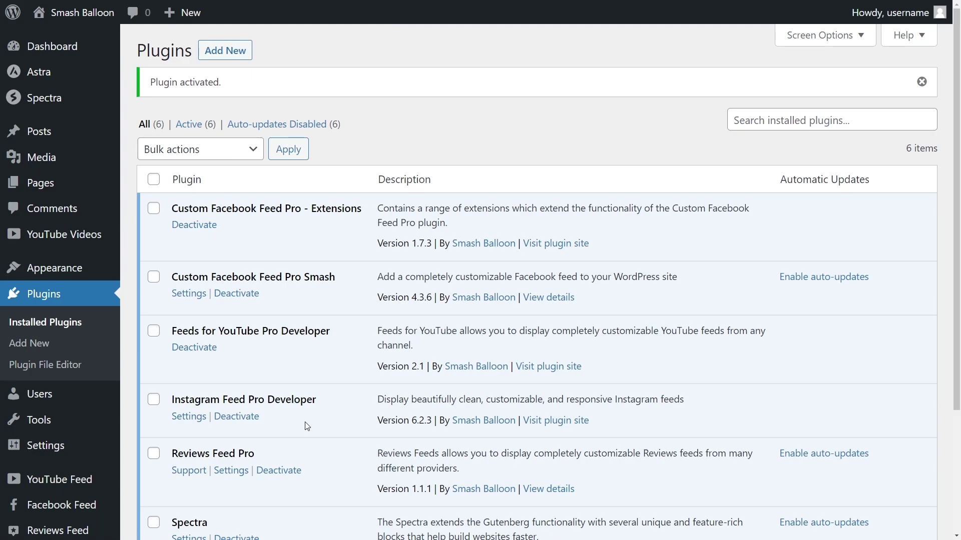
Enter the saved license key in Instagram Feed settings and activate the Pro license
scroll(40, 440, down, 2)
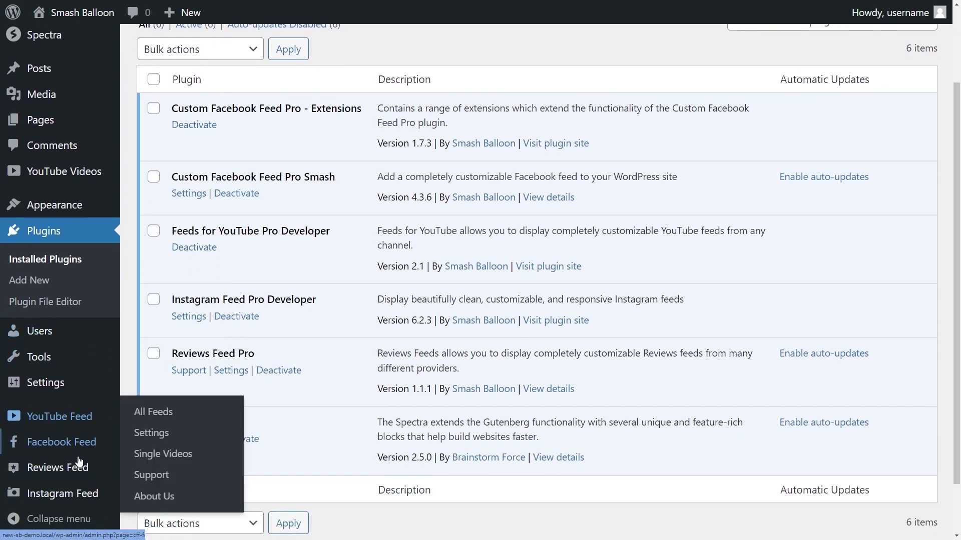
mouse_move(28, 495)
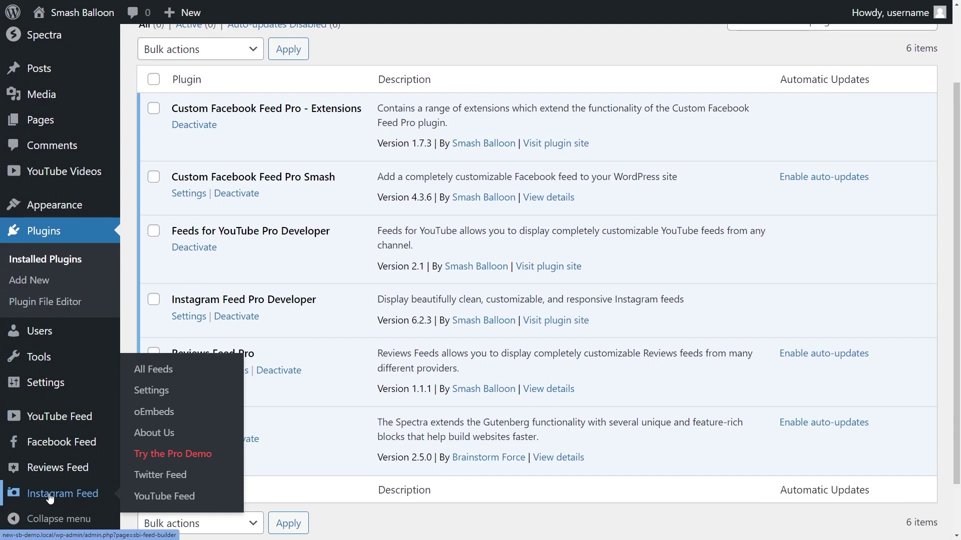
click(160, 393)
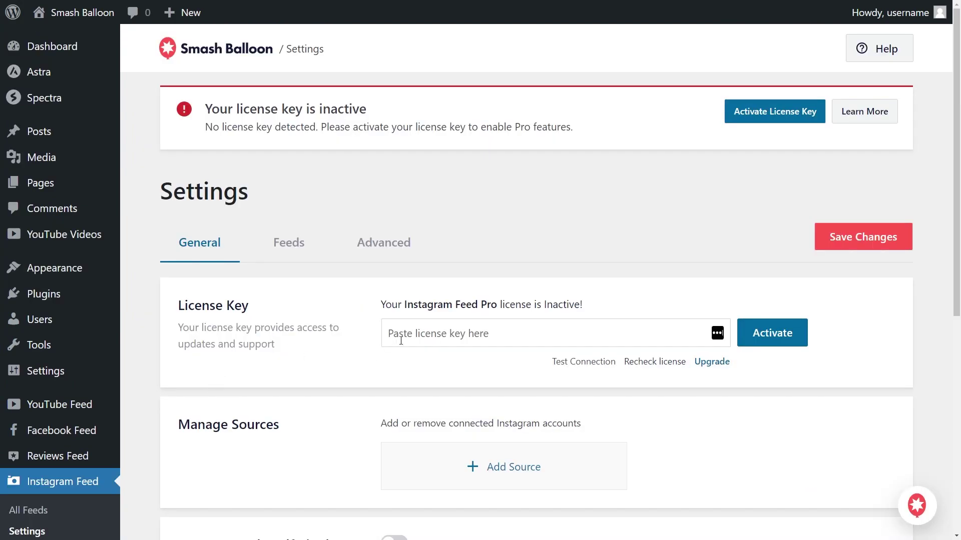
click(420, 333)
click(440, 365)
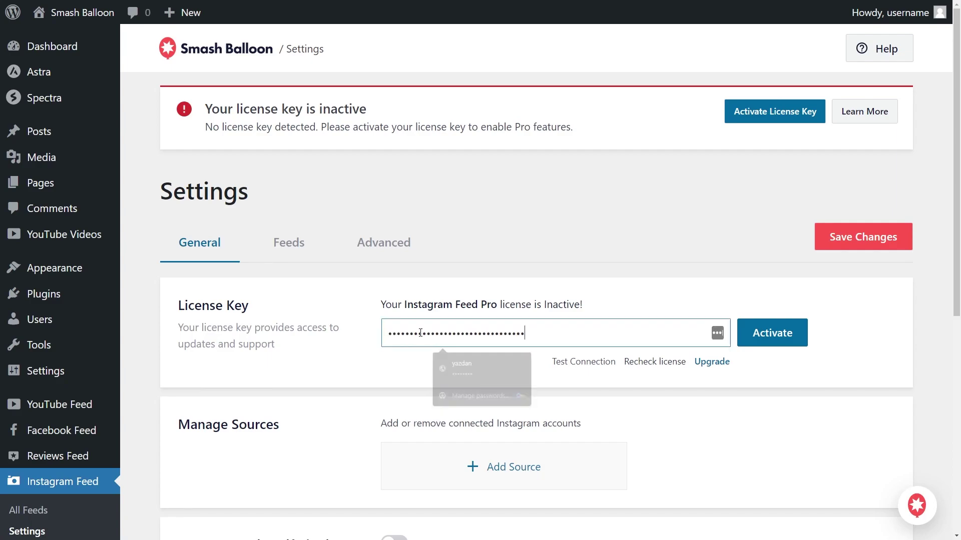
click(753, 333)
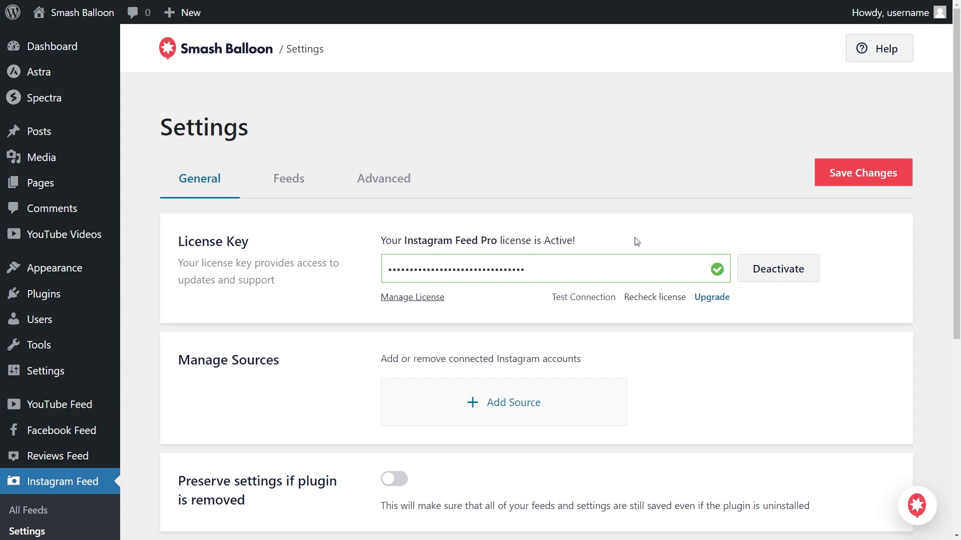
scroll(187, 386, down, 2)
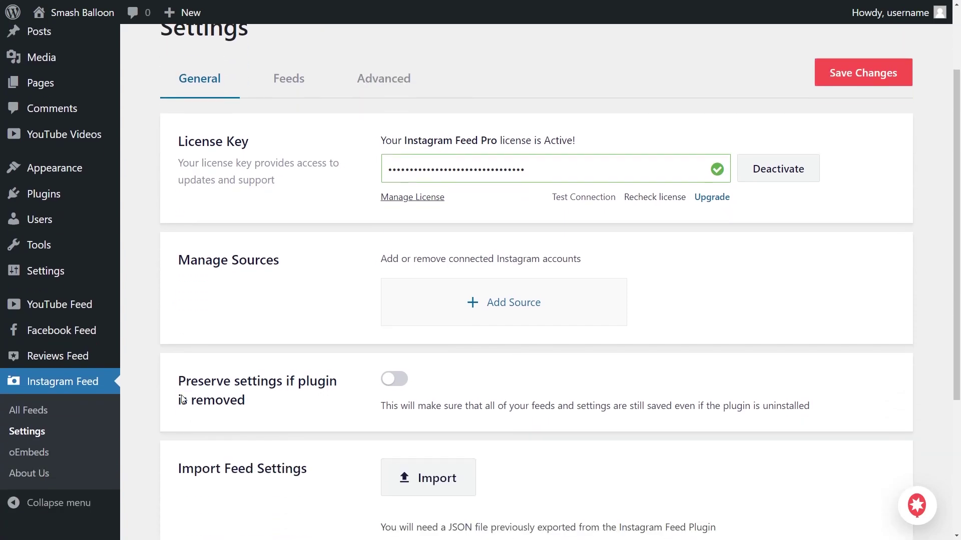
click(27, 411)
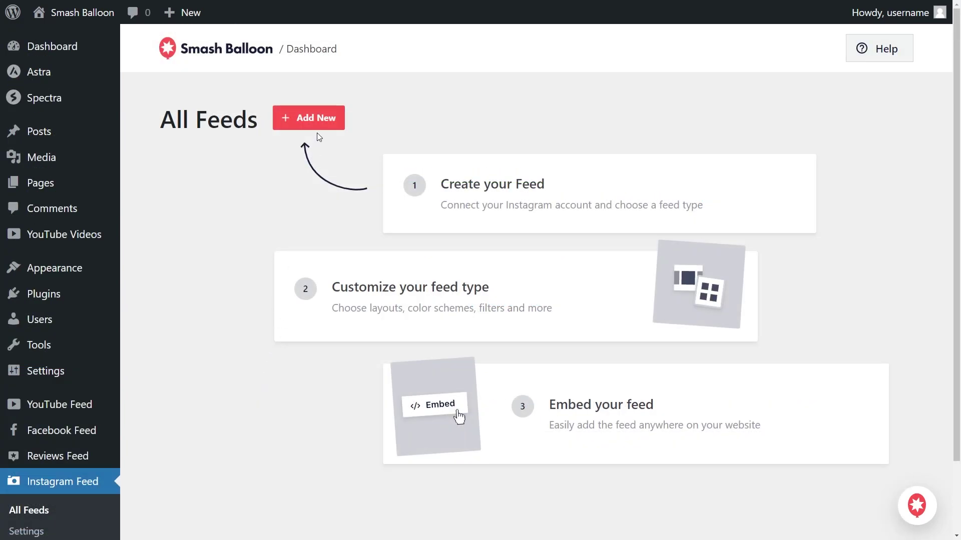
Add a new Instagram feed using the User Timeline feed type
click(317, 126)
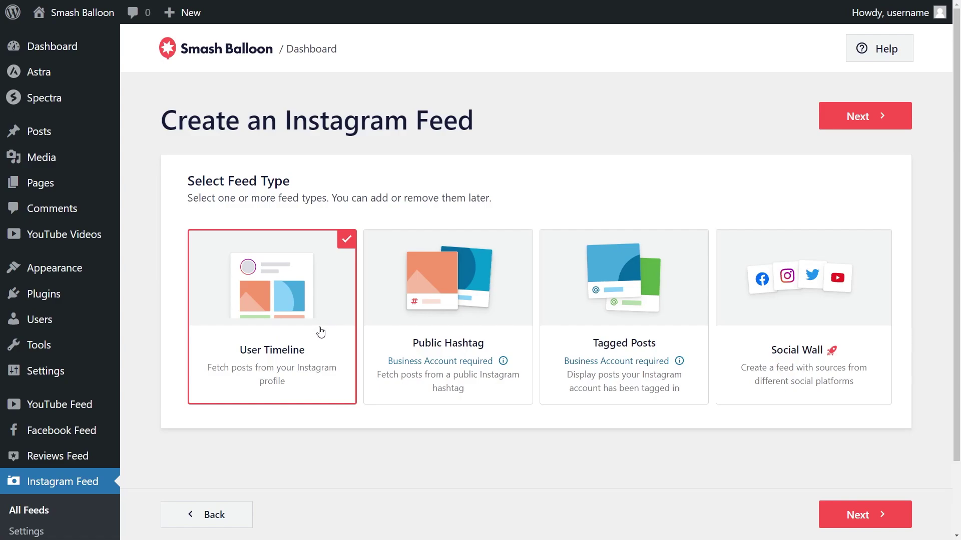
click(831, 128)
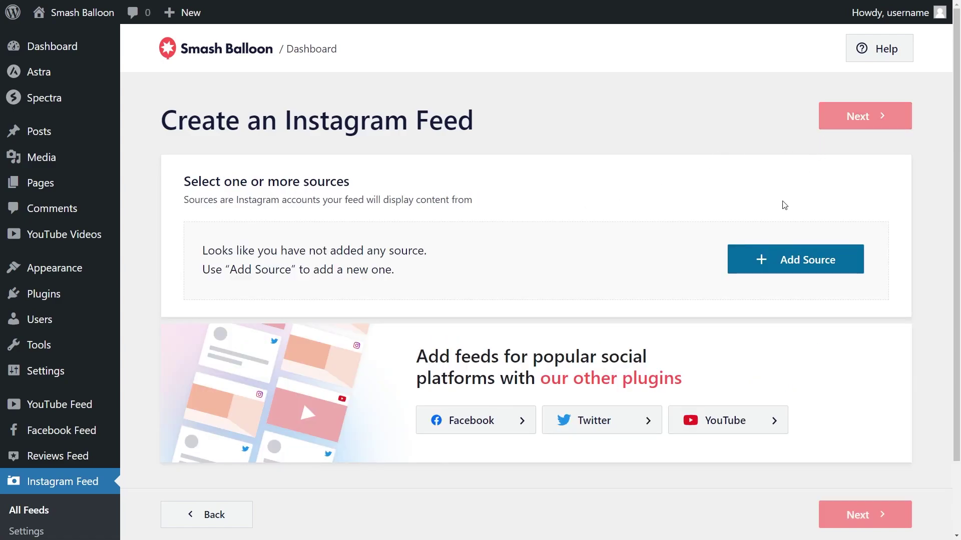
Add a Business source with no prior Facebook connection and start connecting through Facebook
click(791, 259)
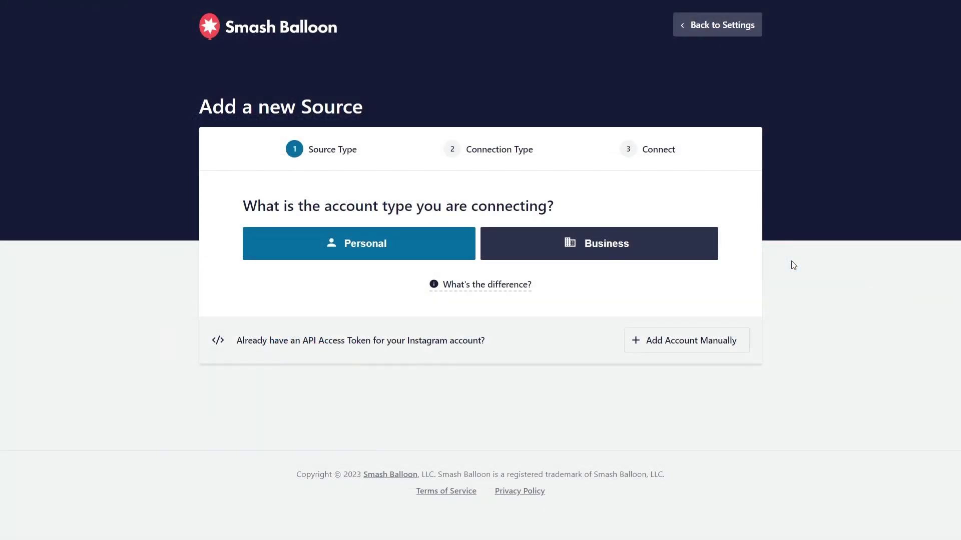
click(619, 253)
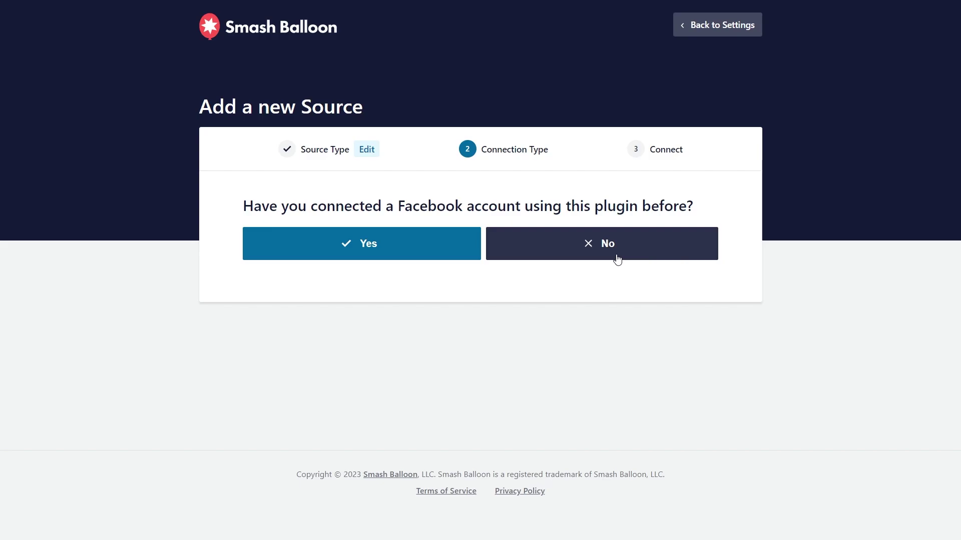
click(616, 252)
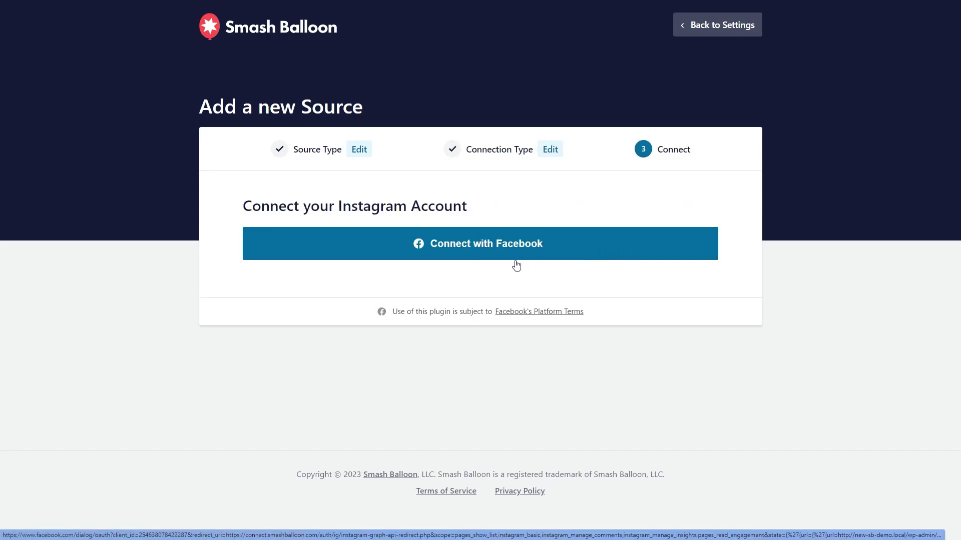
click(480, 250)
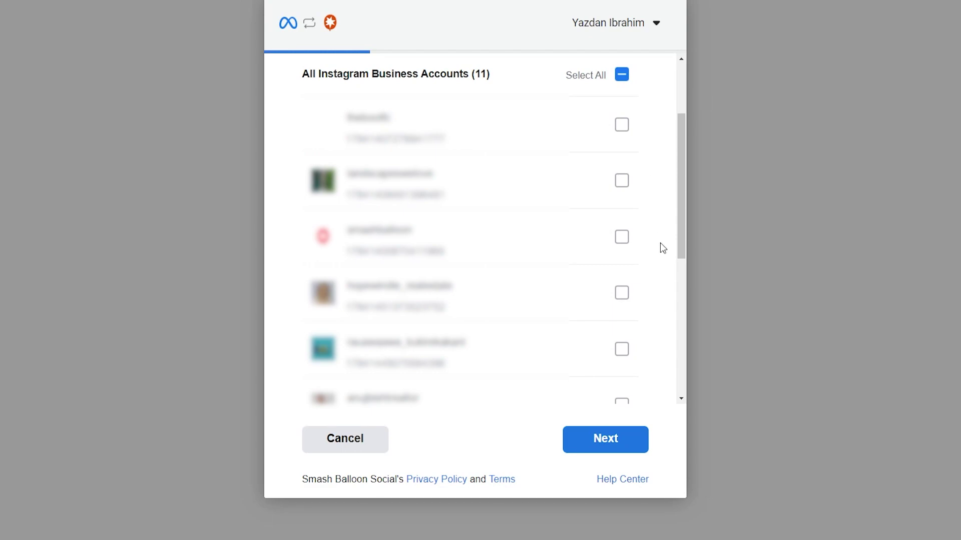
Grant access to the landscapes Instagram business account and the Landscapes We Love page
click(622, 181)
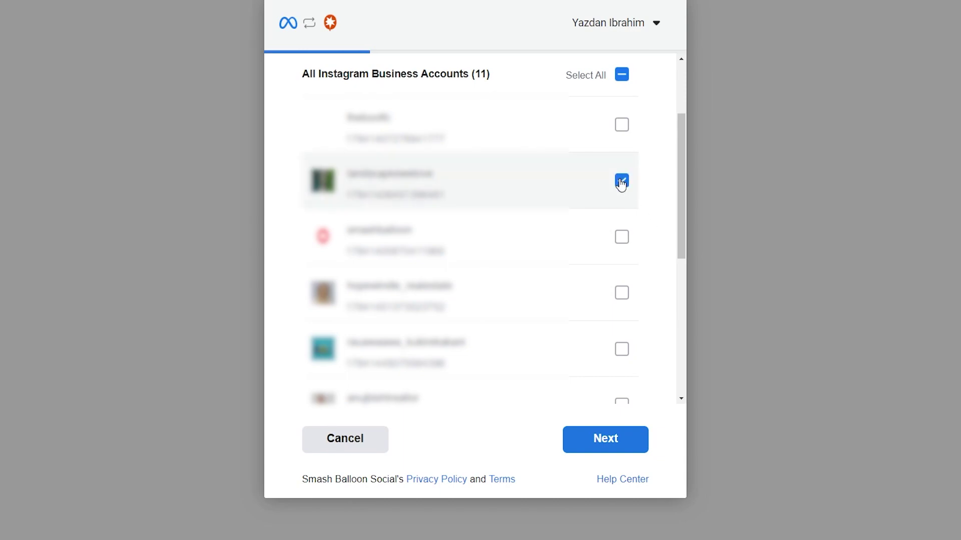
click(615, 439)
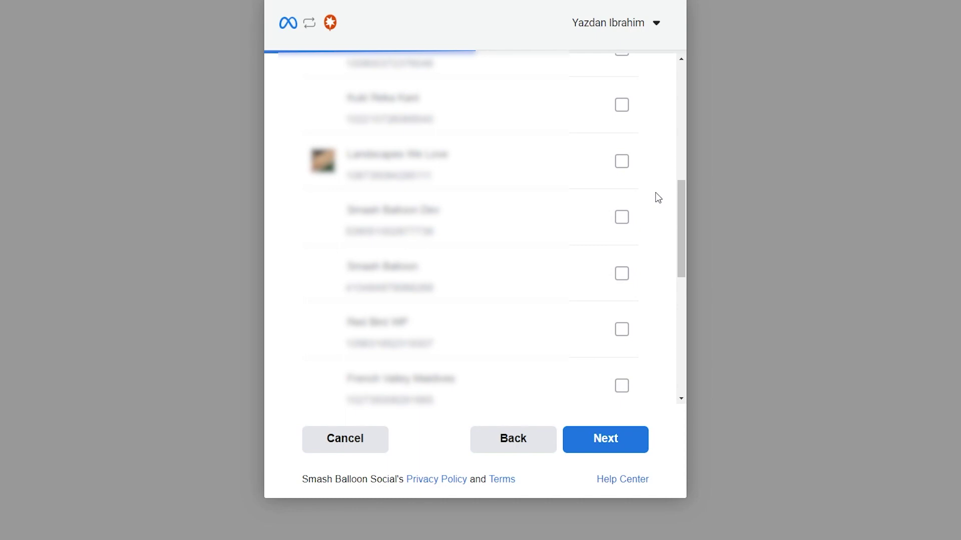
click(622, 165)
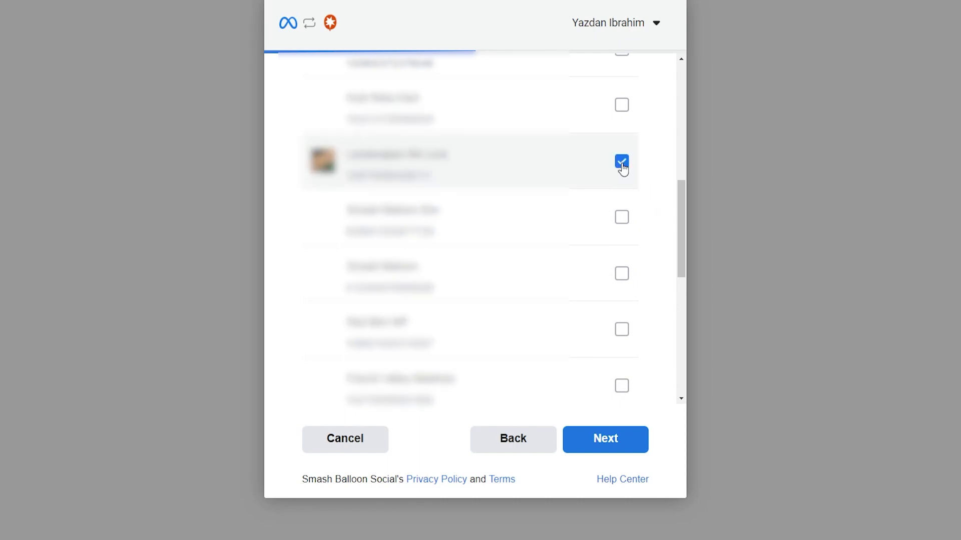
click(611, 443)
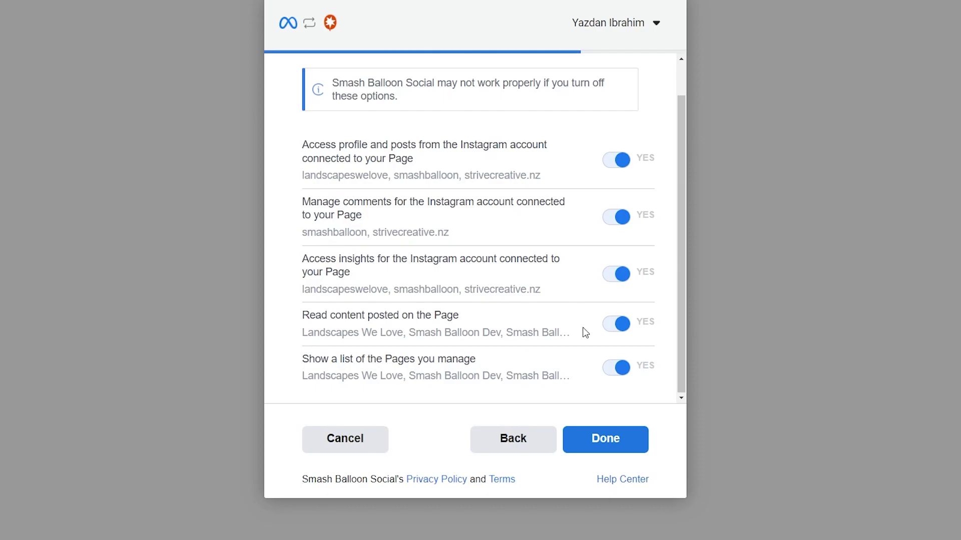
click(609, 445)
click(492, 251)
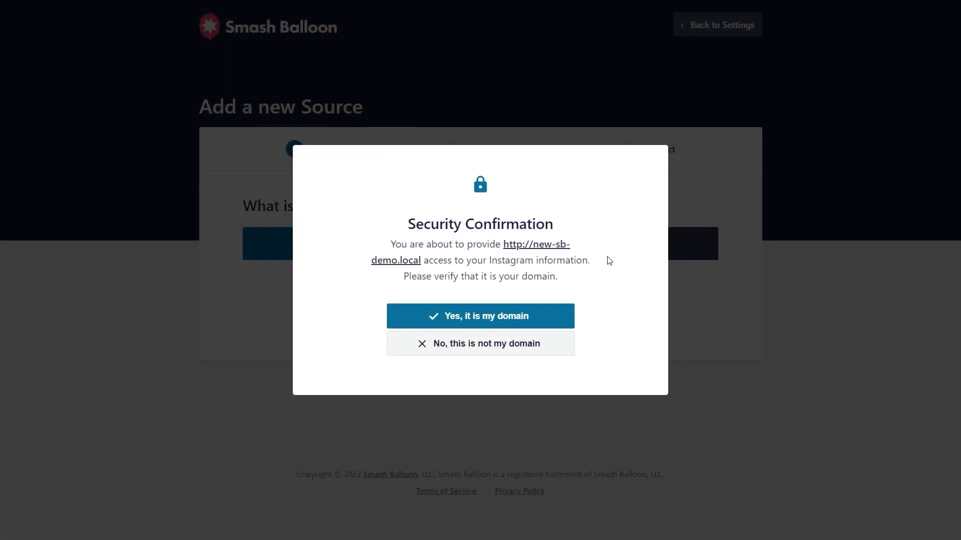
Confirm the domain, then add and select landscapeswelove as the feed source
click(537, 319)
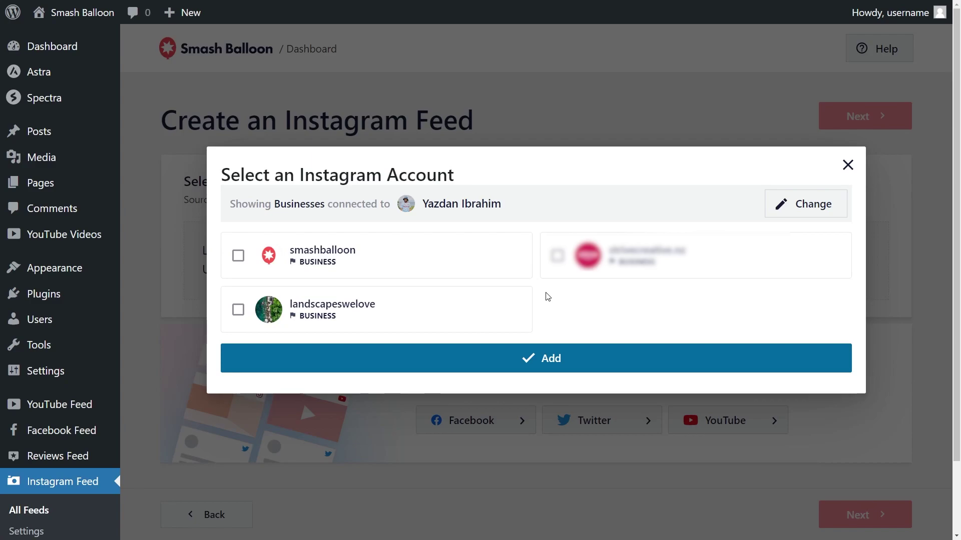
click(345, 312)
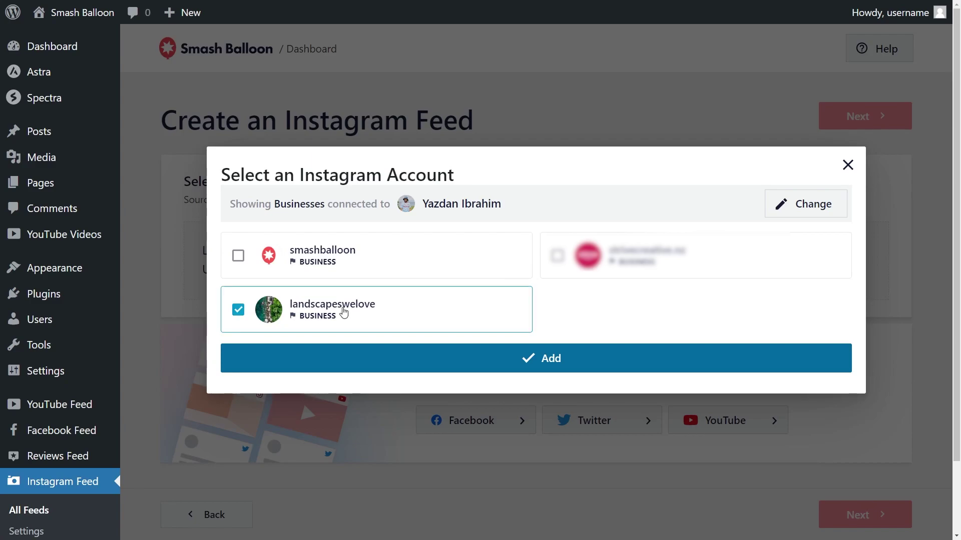
click(541, 360)
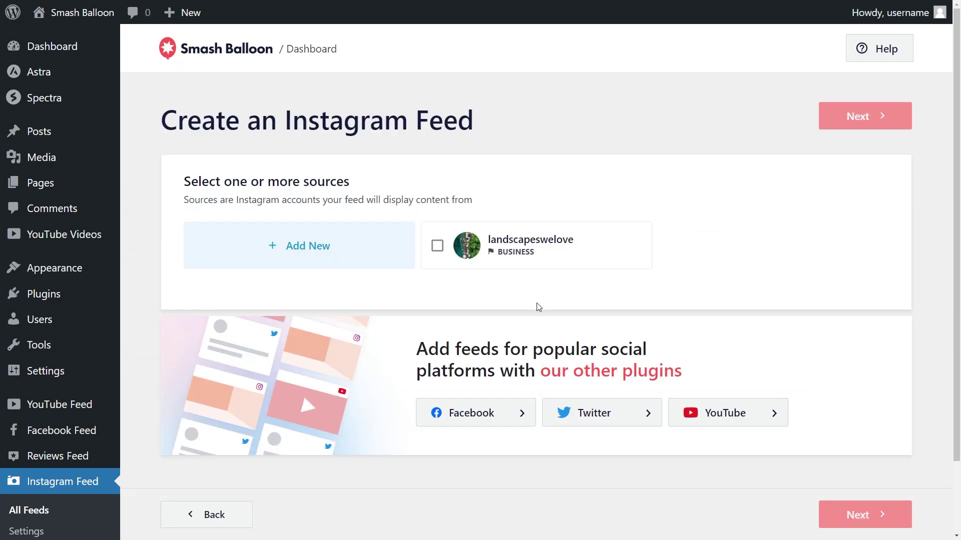
click(536, 255)
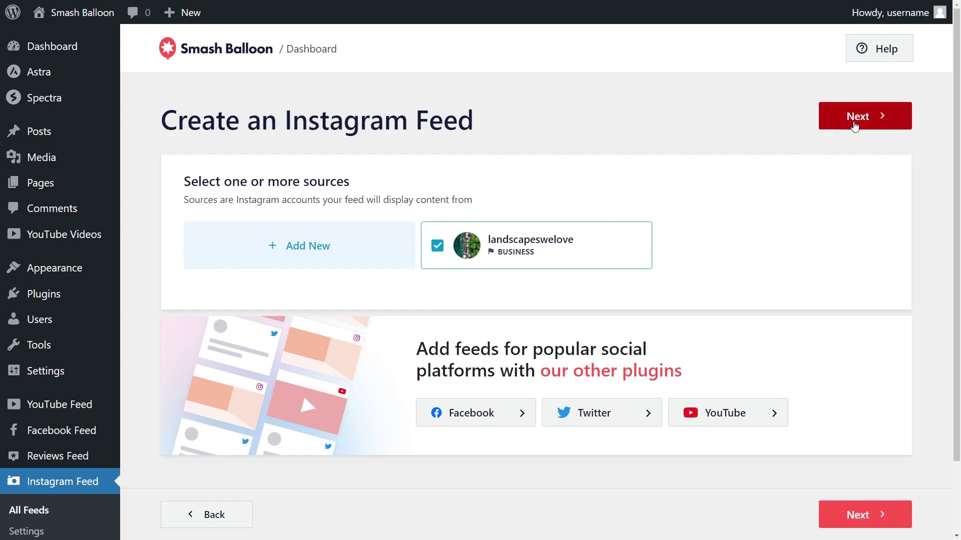
click(855, 120)
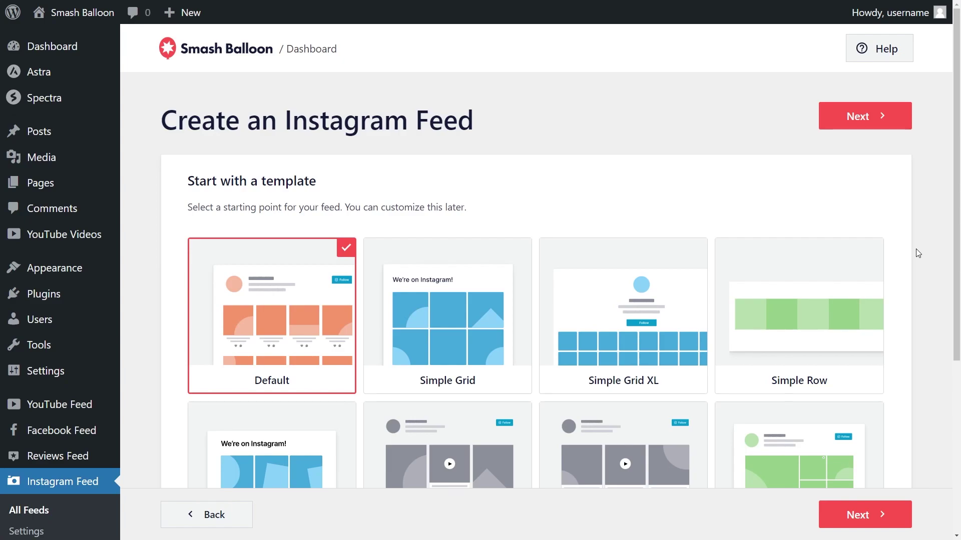
Pick the Simple Carousel template and continue to the feed customizer
scroll(917, 250, down, 2)
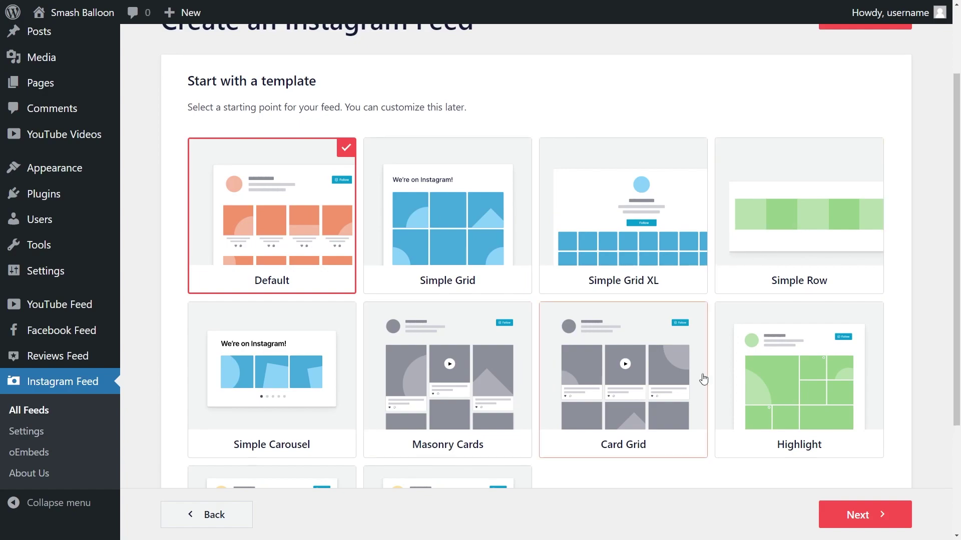
scroll(896, 351, down, 1)
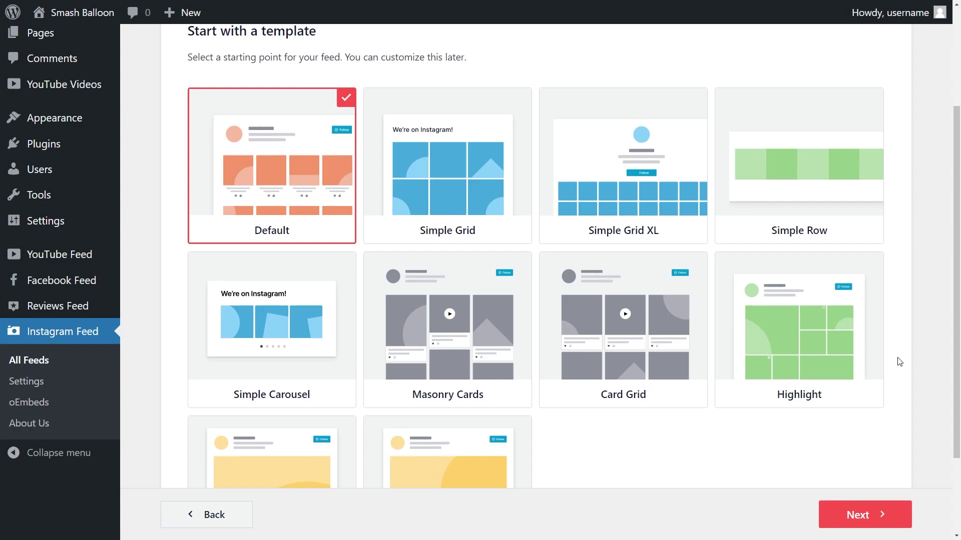
click(310, 340)
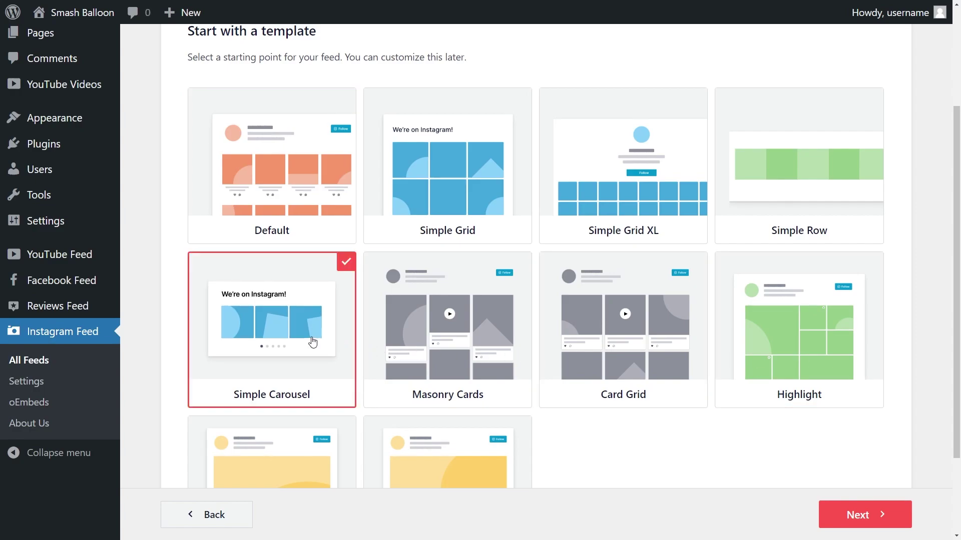
click(828, 516)
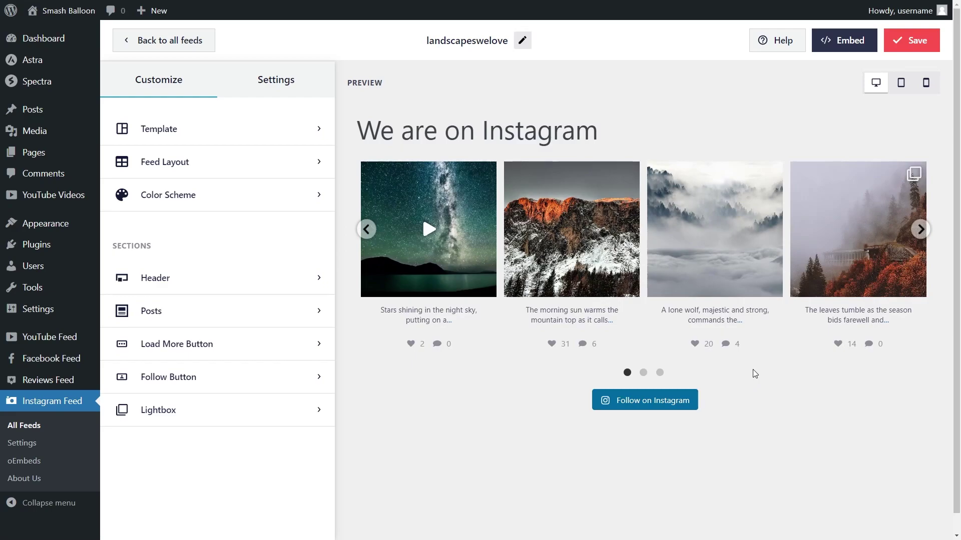
Advance the carousel preview three posts, then open the Feed Layout settings
click(920, 229)
click(920, 229)
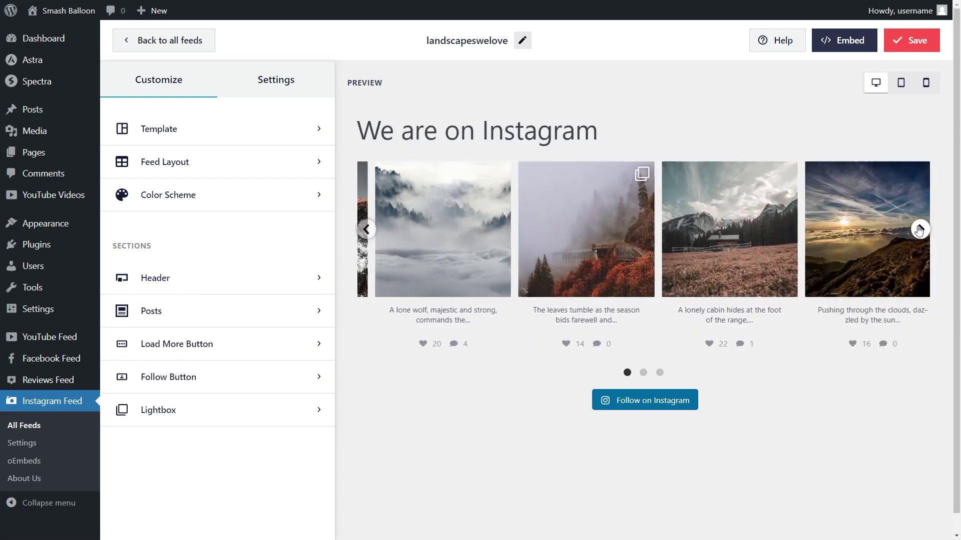
click(920, 230)
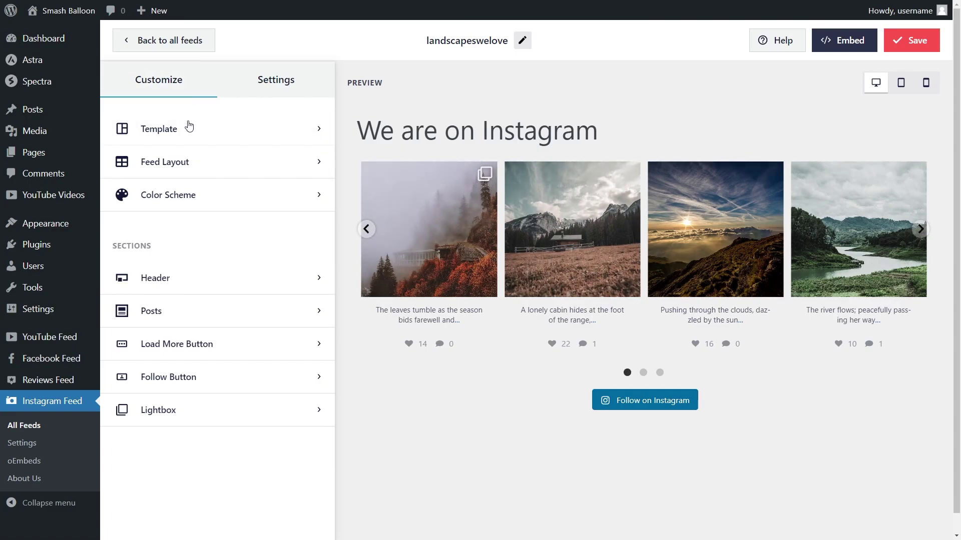
click(209, 161)
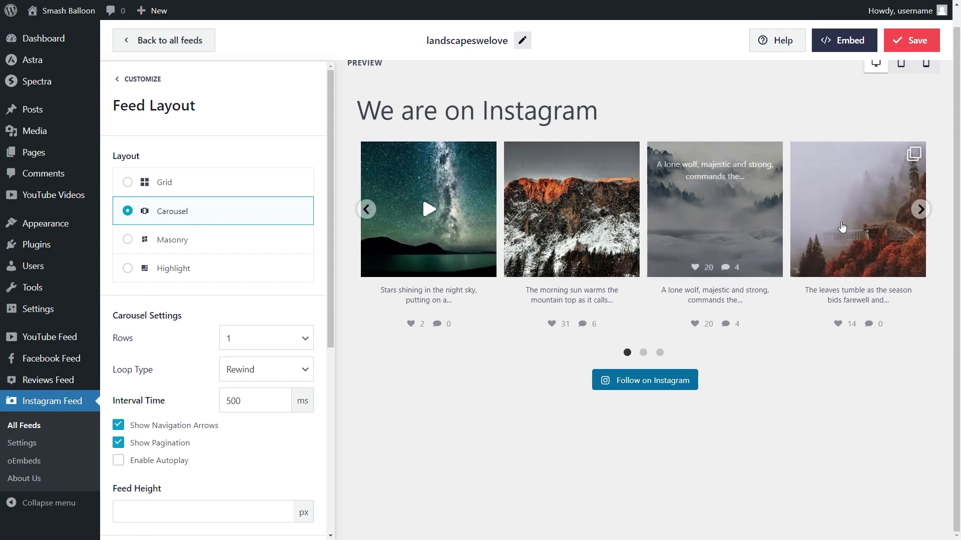
Preview the Grid, Masonry and Highlight layouts, then return to Carousel
click(921, 209)
click(921, 210)
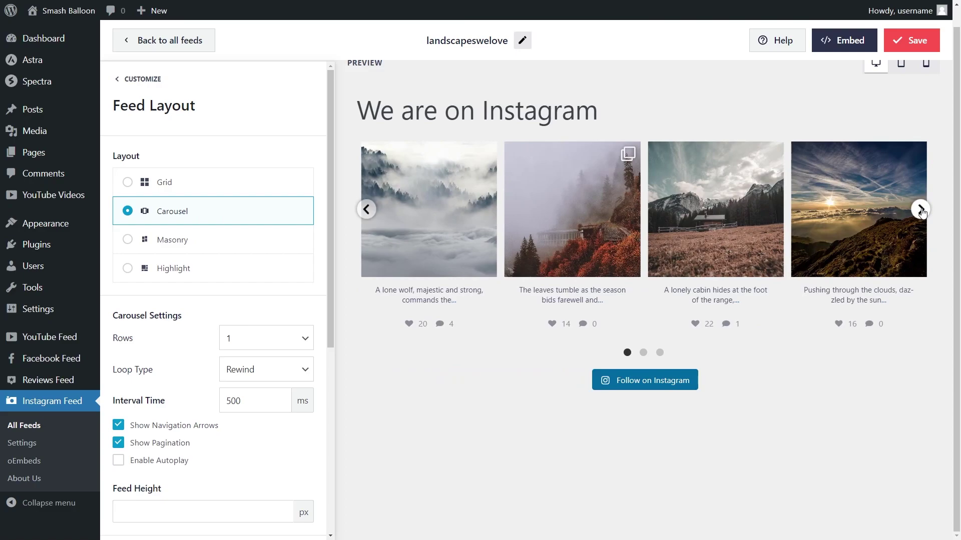
click(921, 209)
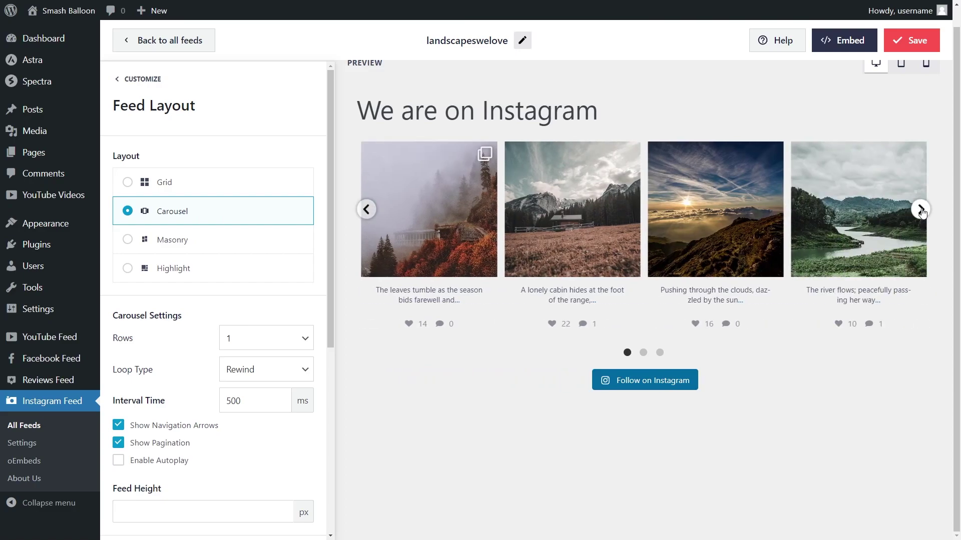
click(265, 191)
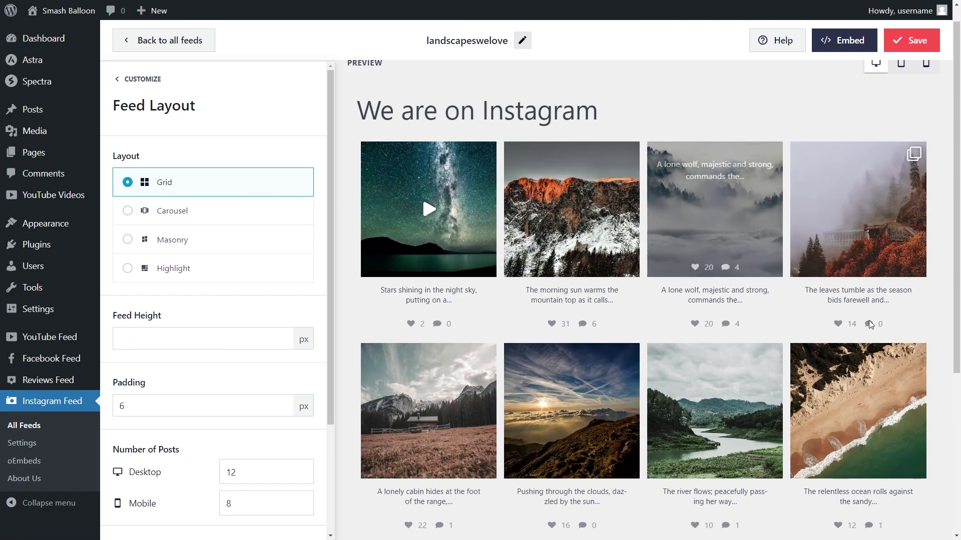
click(243, 239)
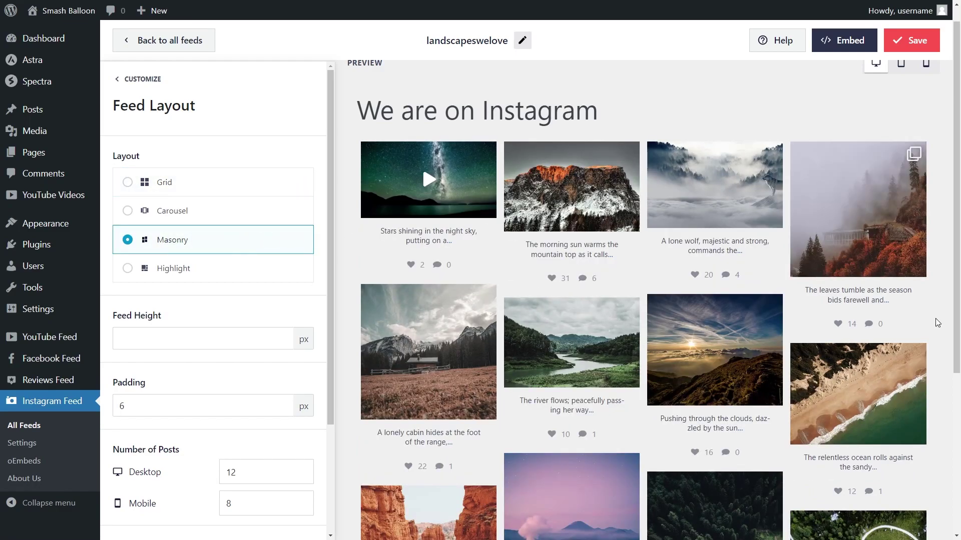
click(262, 269)
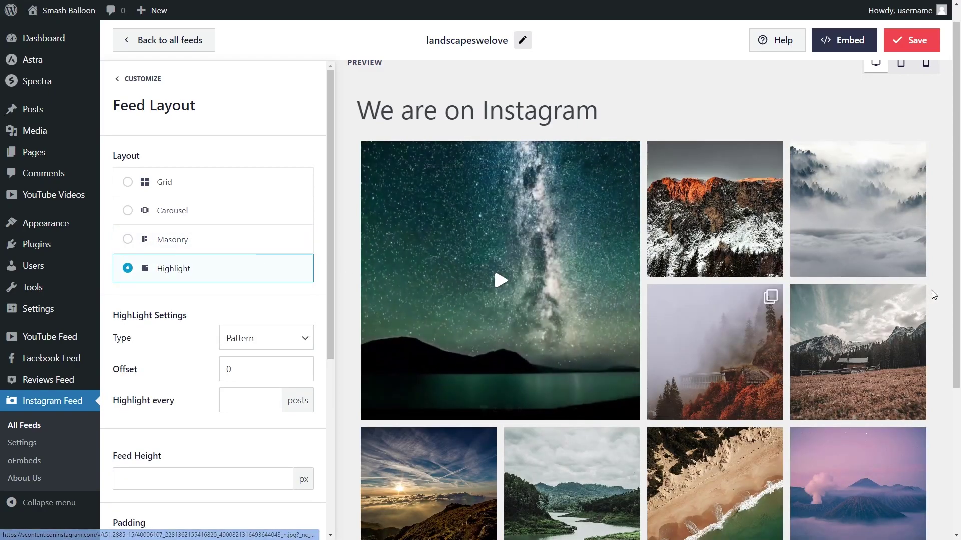
click(213, 213)
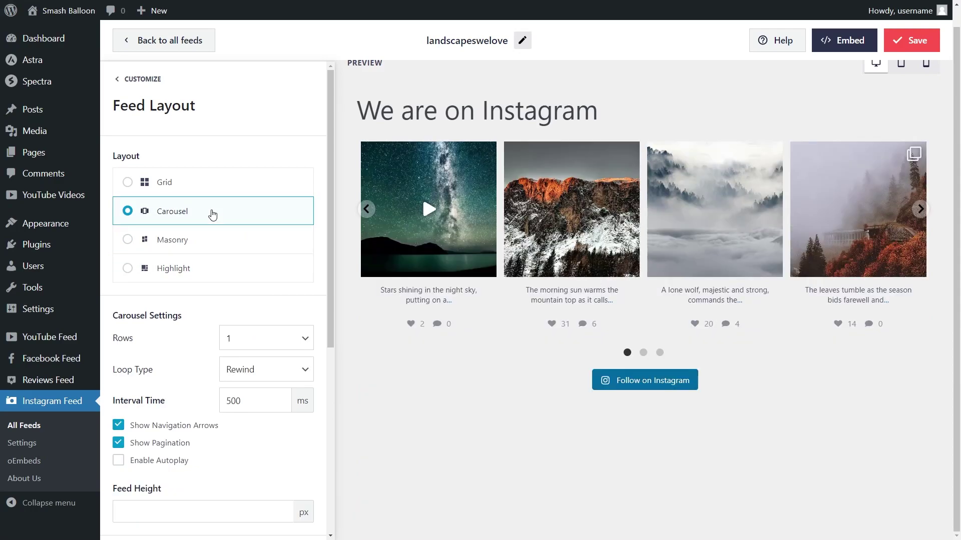
Try a 2-row carousel and step through its preview
scroll(288, 301, down, 1)
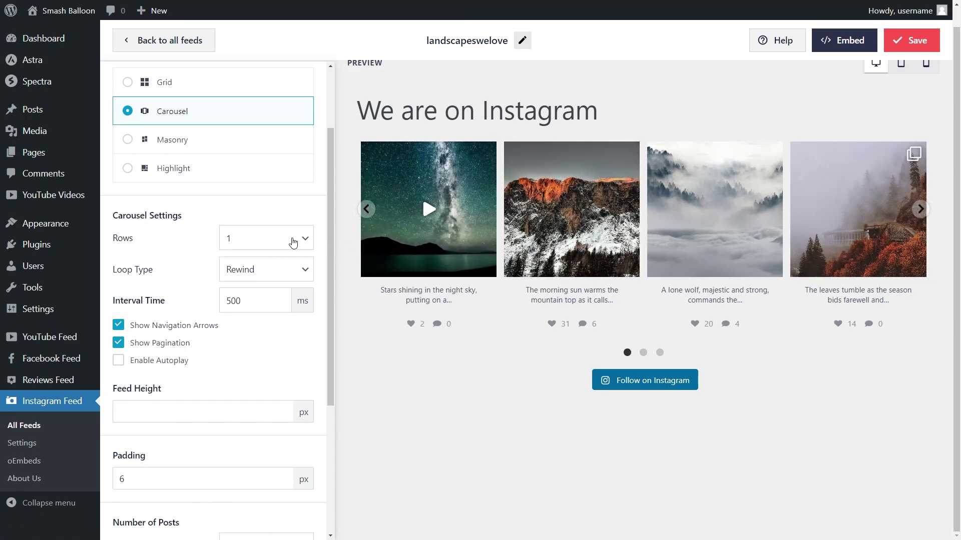
click(294, 242)
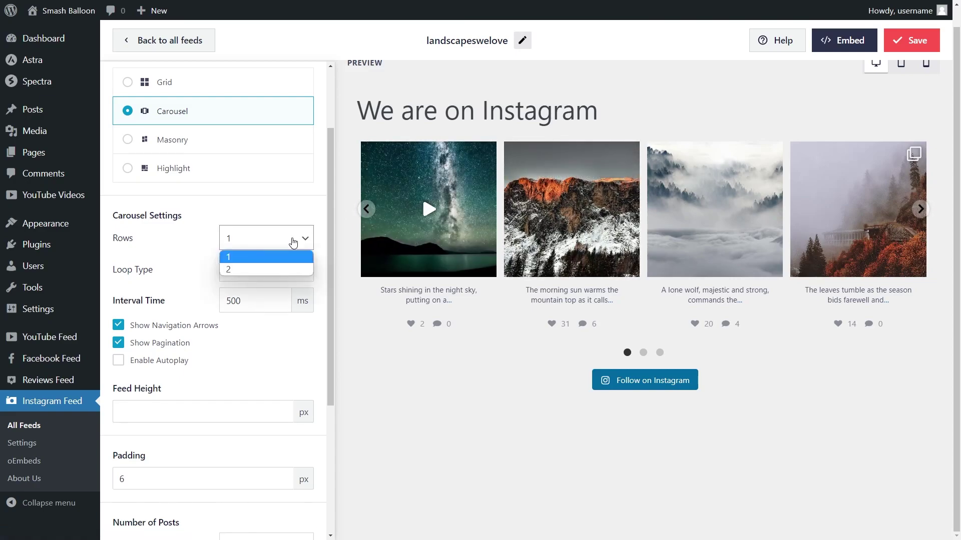
click(266, 270)
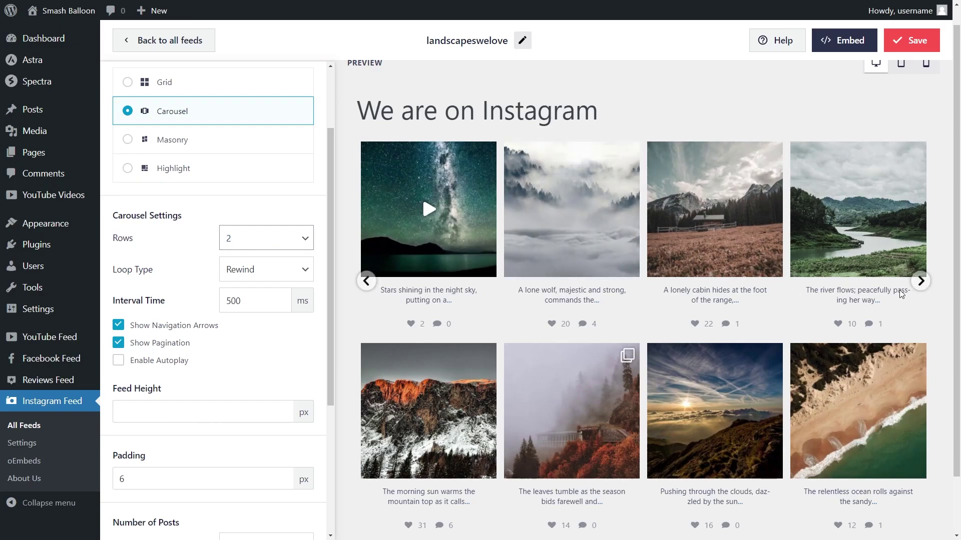
click(921, 281)
click(921, 281)
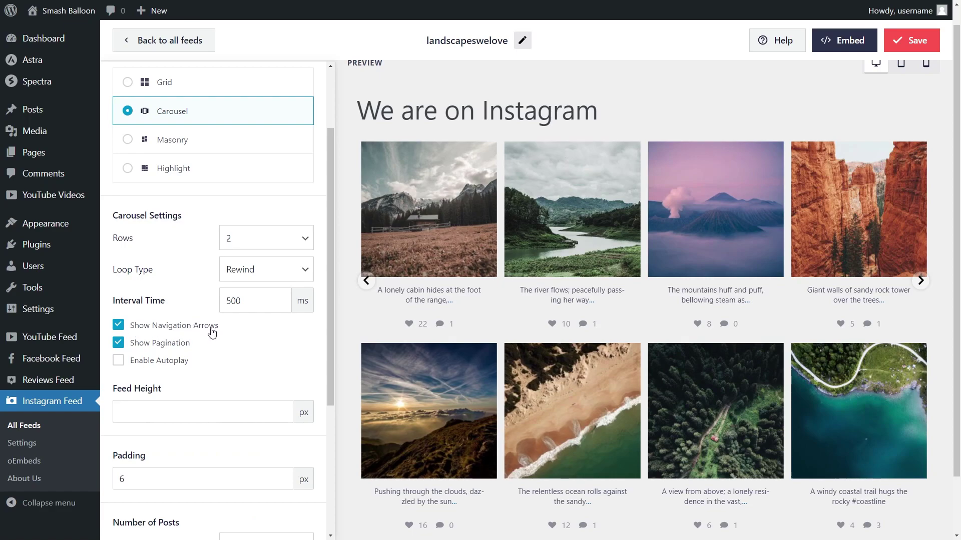
Test pagination dots and autoplay, leaving pagination on and autoplay off
scroll(636, 498, down, 2)
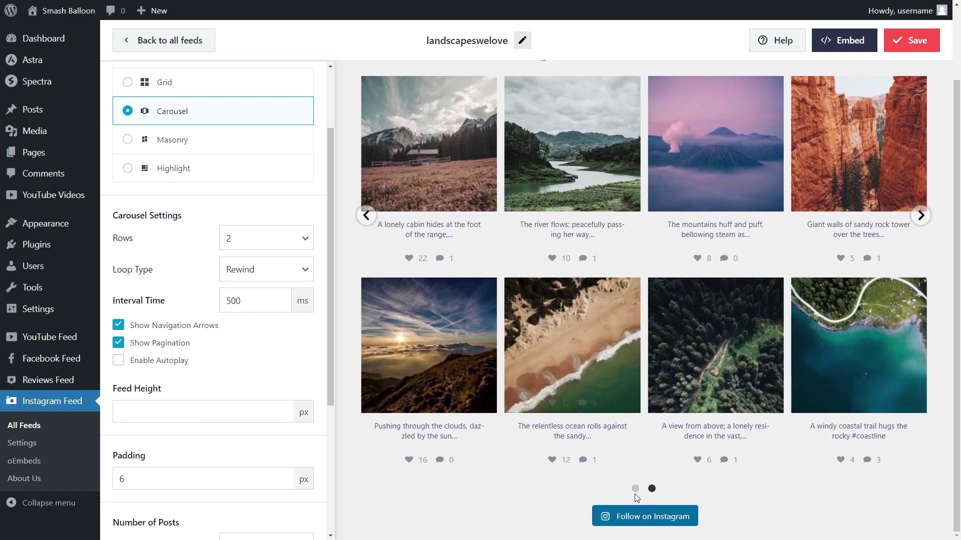
click(119, 344)
click(119, 343)
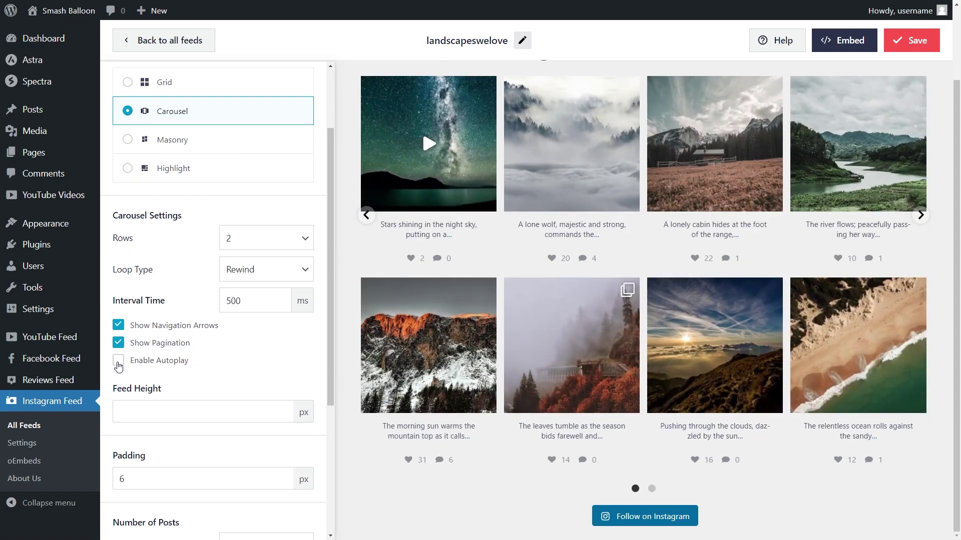
click(119, 366)
click(119, 365)
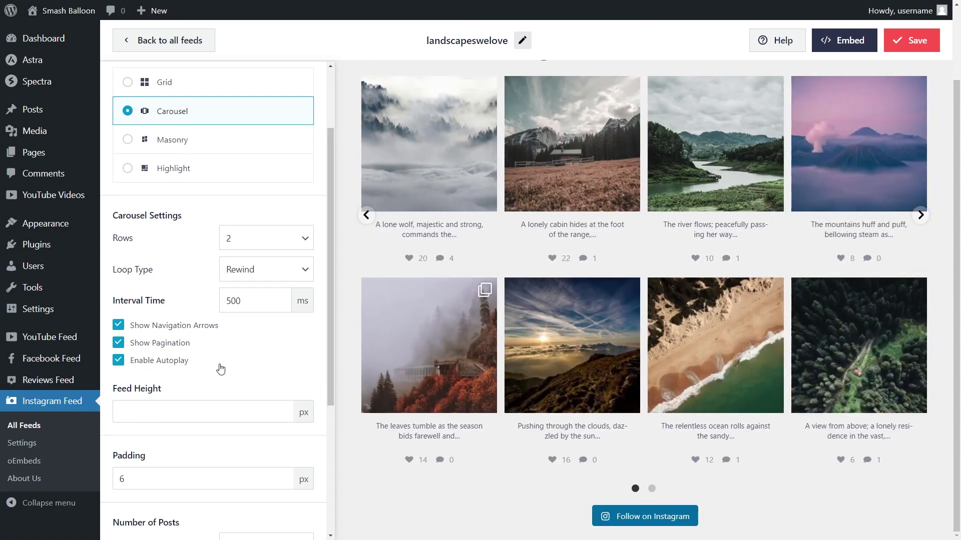
Set the carousel back to 1 row and save the feed
click(266, 239)
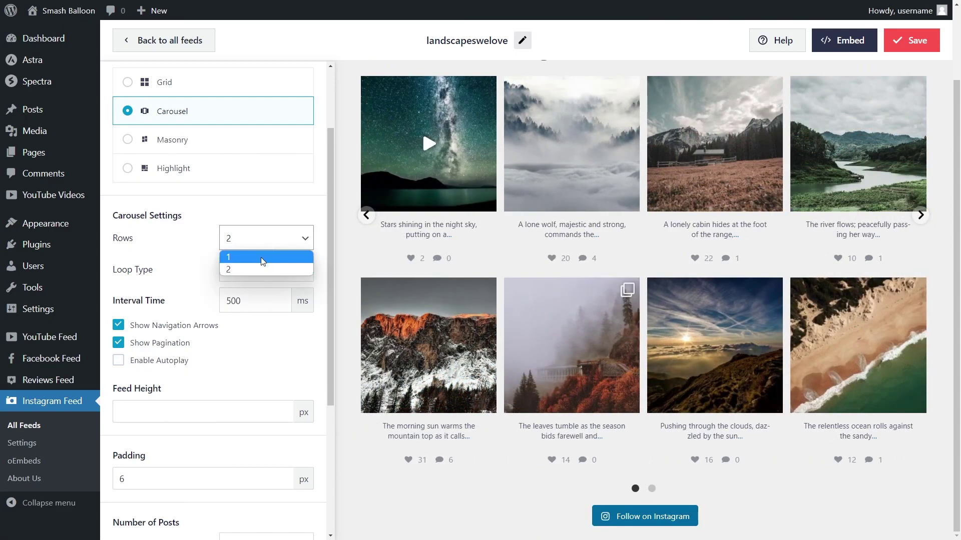
click(261, 259)
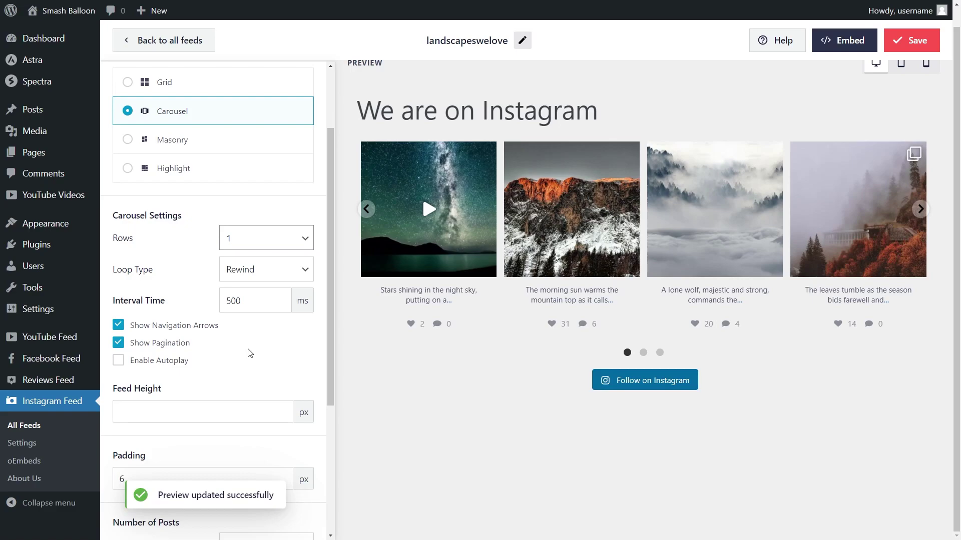
click(898, 44)
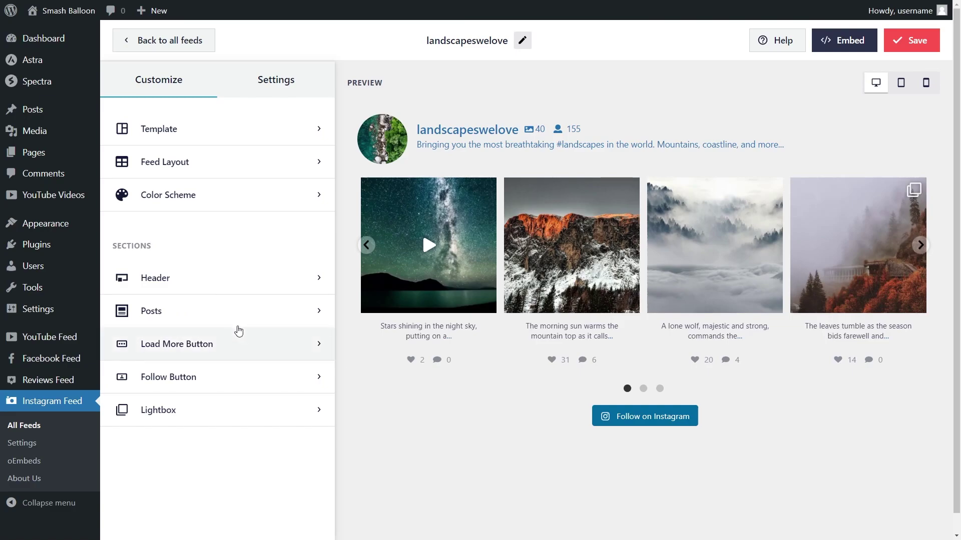
Set the Post Style's Post Type to Boxed, giving posts white 4 px-radius cards
click(220, 320)
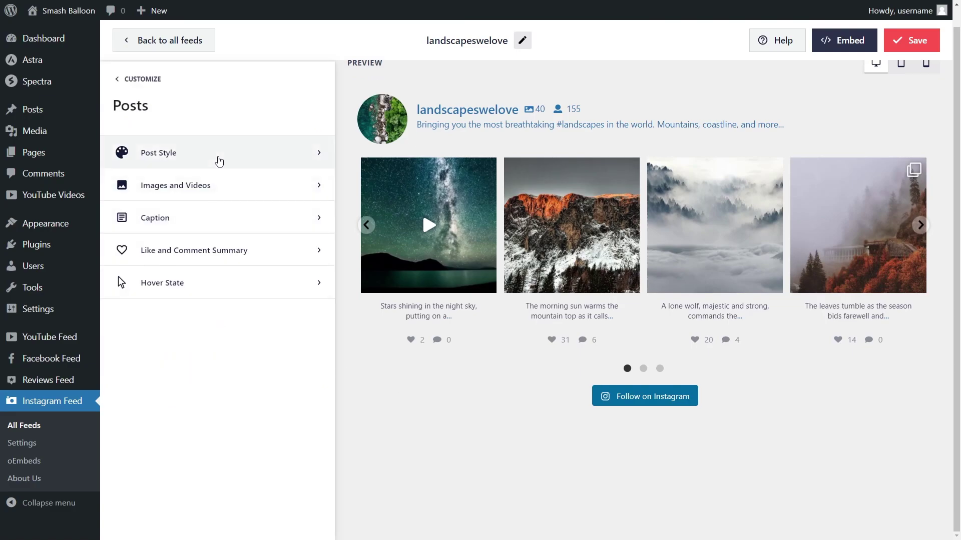
click(218, 161)
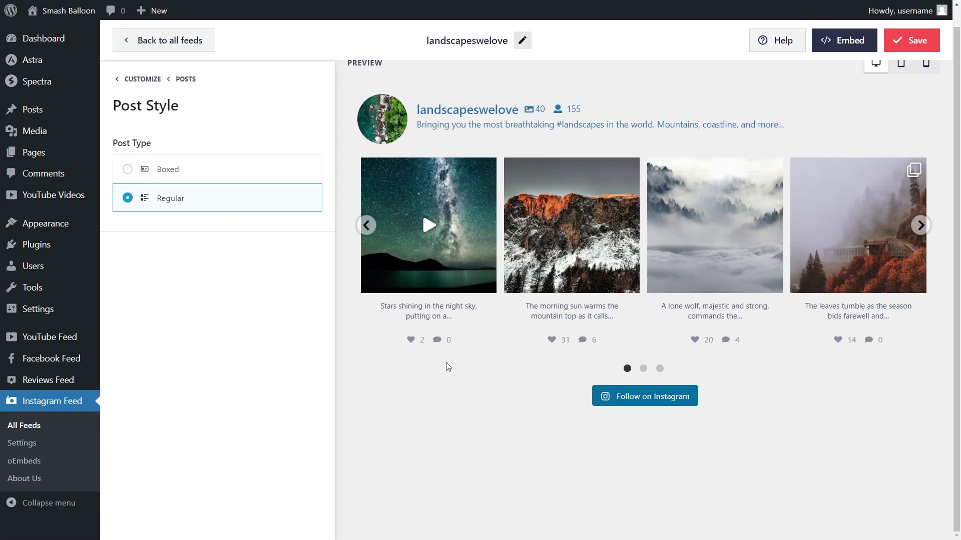
click(224, 178)
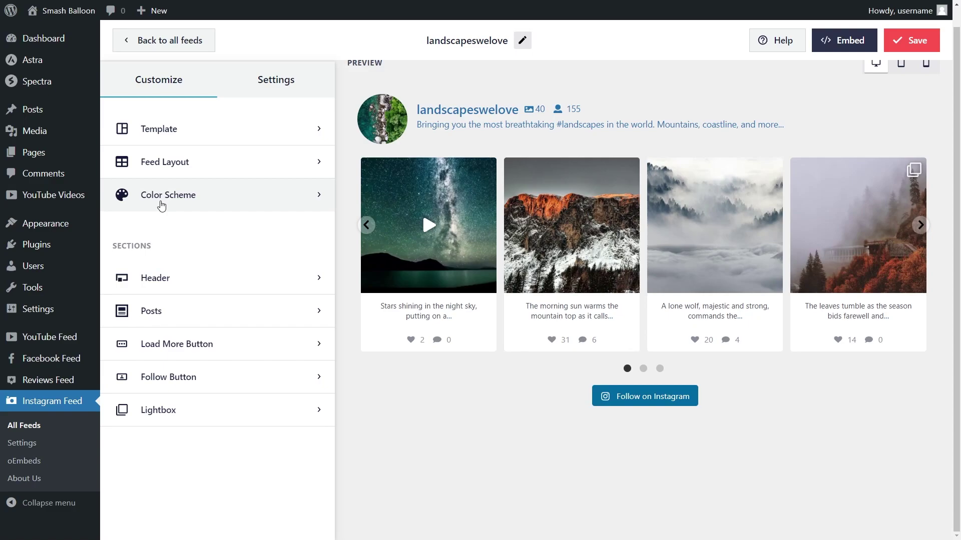
Try the Light, Dark and Custom colour schemes on the feed
click(160, 205)
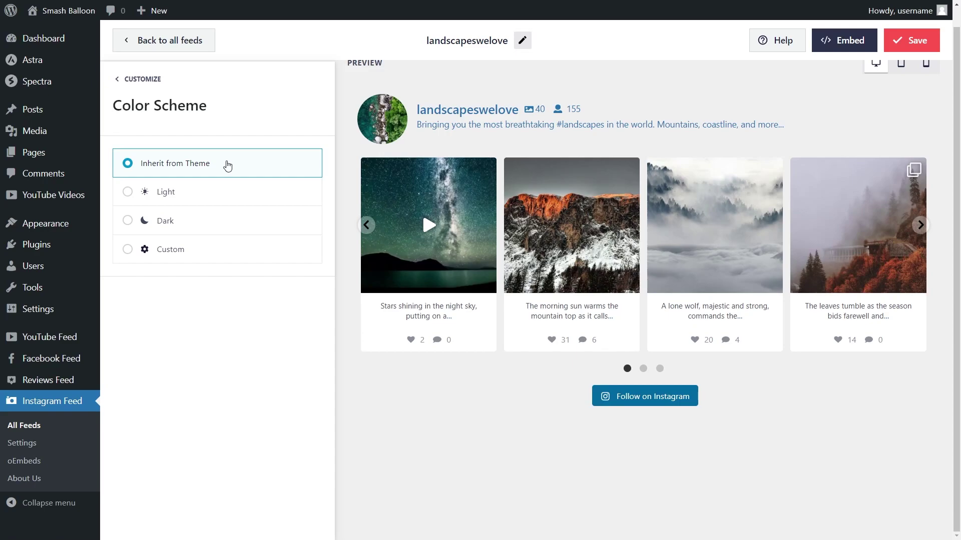
click(210, 194)
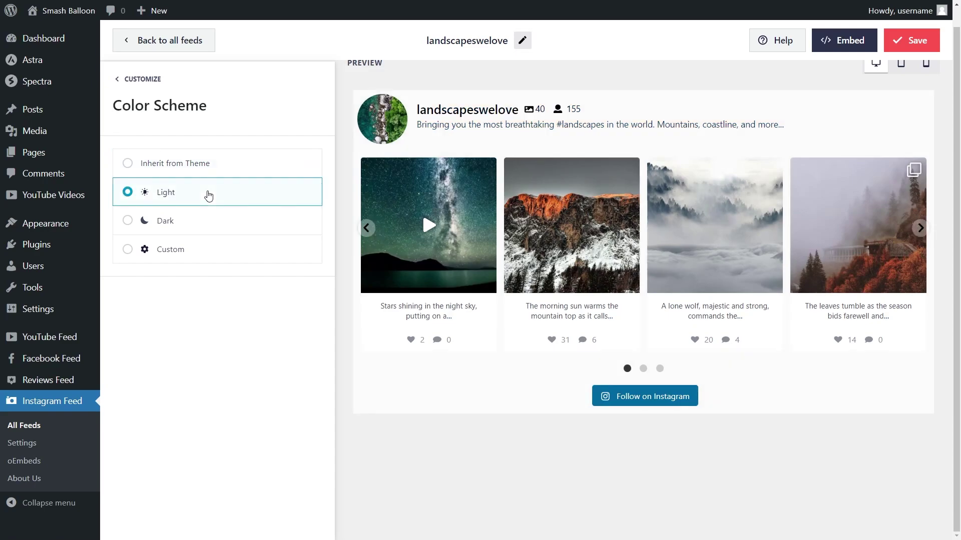
click(193, 227)
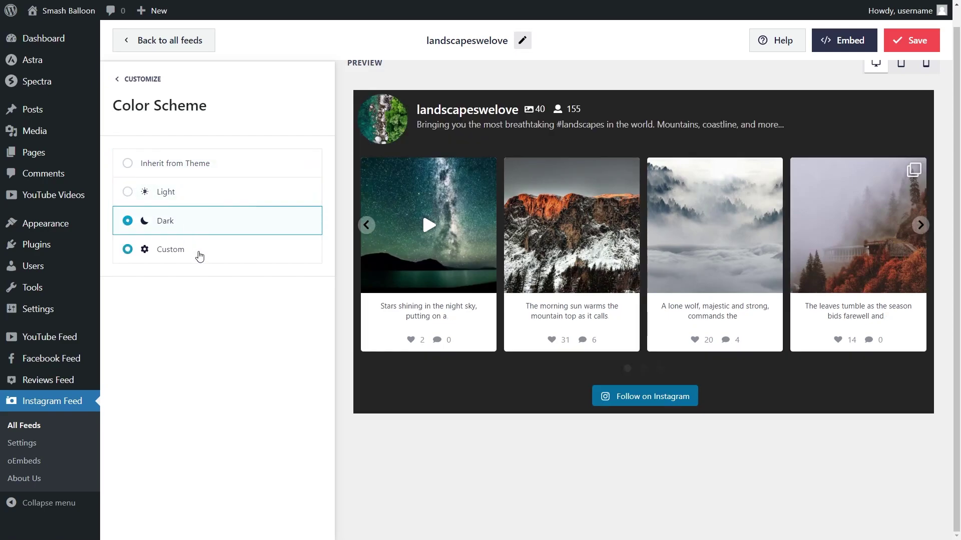
click(199, 255)
Preview red, yellow and green backgrounds, then revert to Inherit from Theme
click(308, 321)
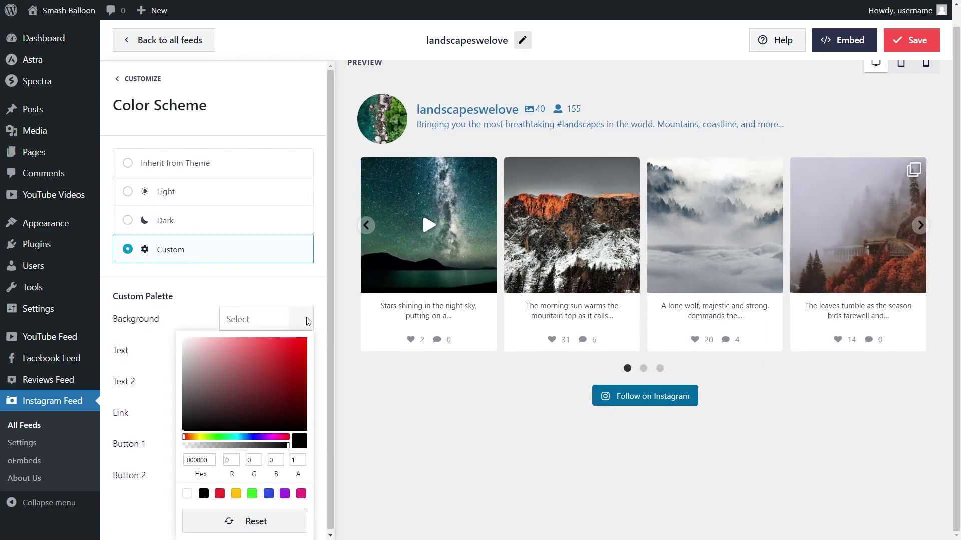
click(220, 496)
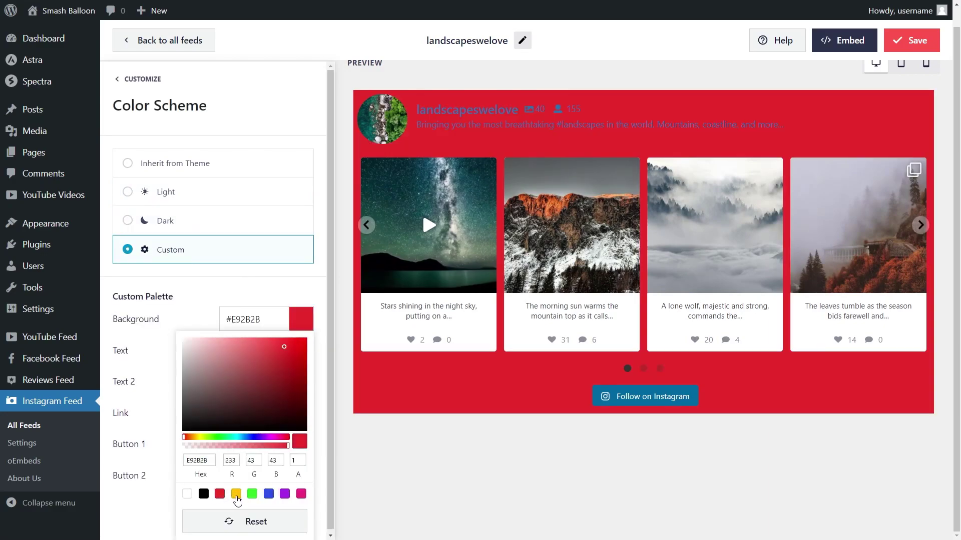
click(237, 496)
click(254, 495)
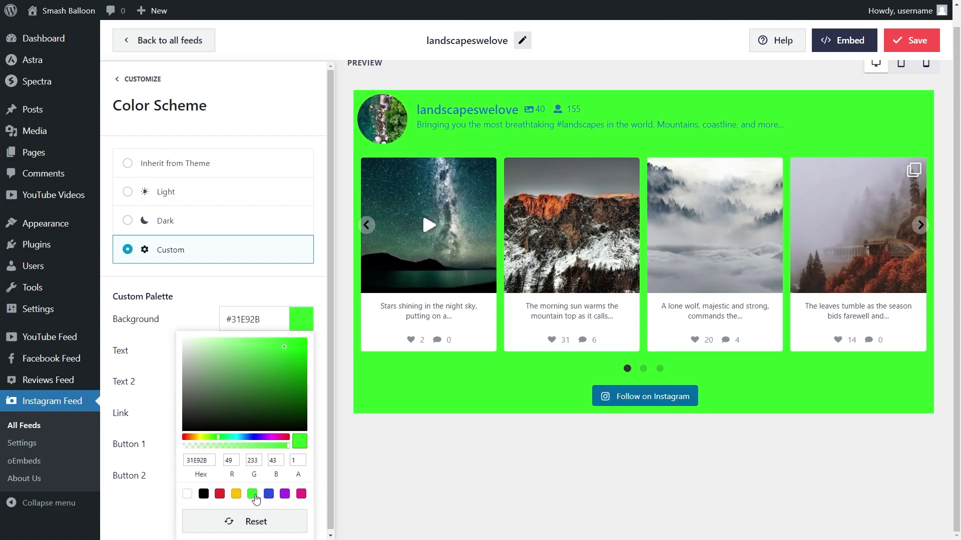
click(165, 171)
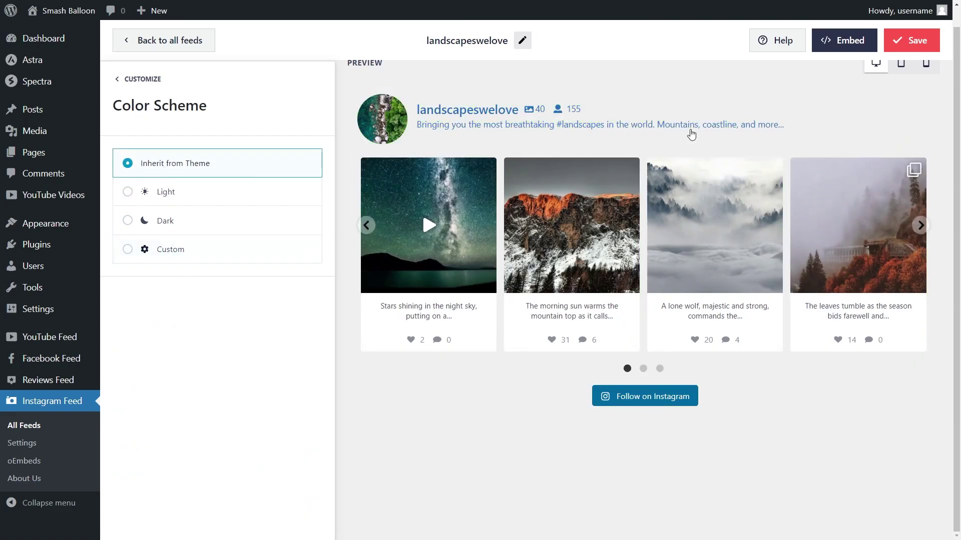
click(917, 40)
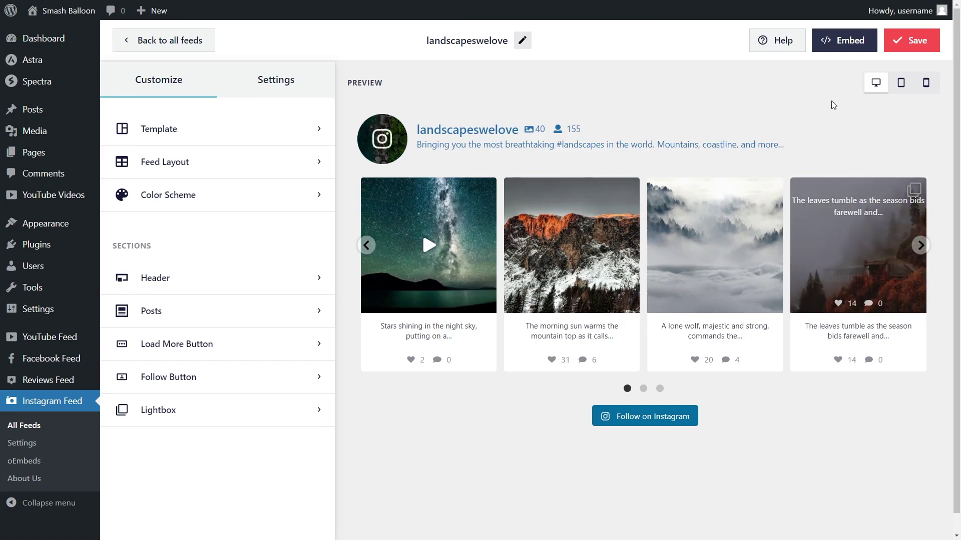
Copy the feed shortcode and add the feed to the Instagram page
click(835, 50)
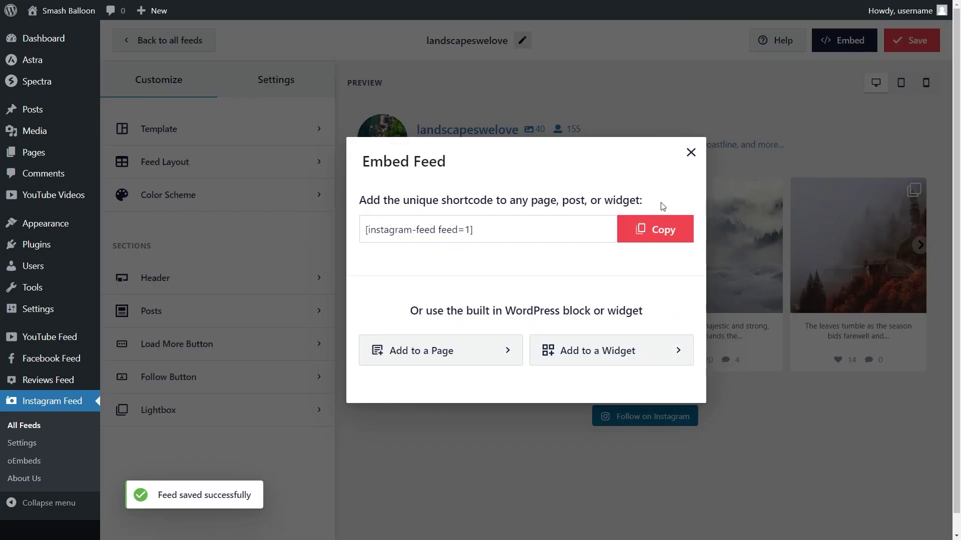
click(655, 237)
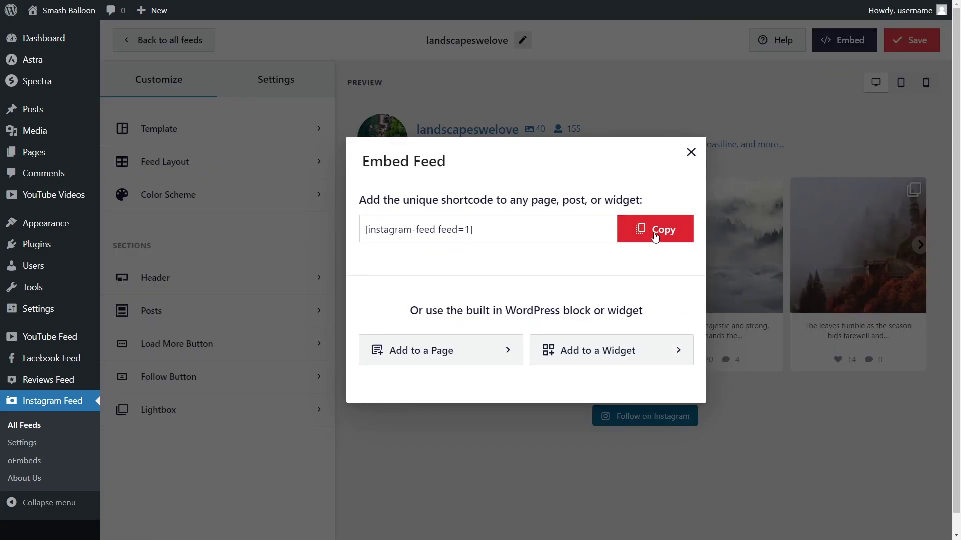
click(440, 354)
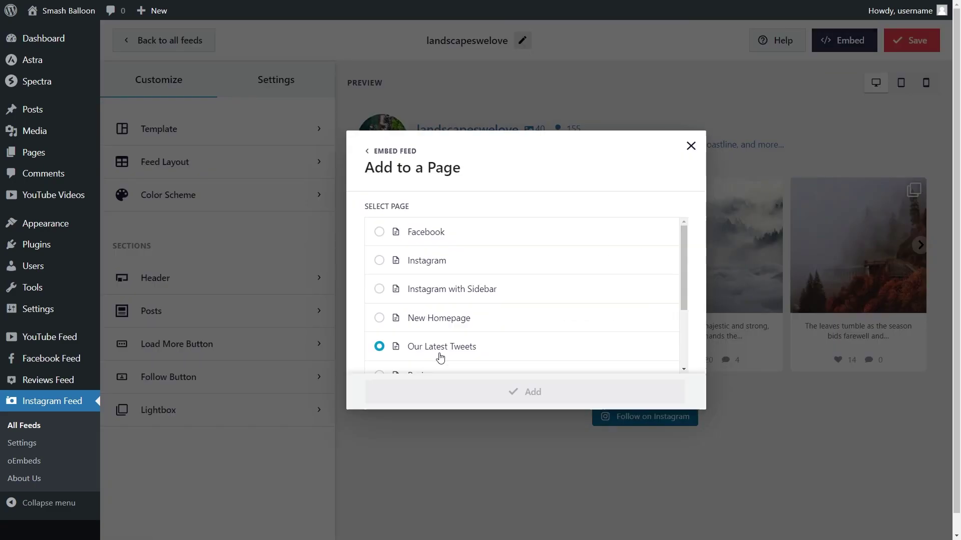
click(446, 264)
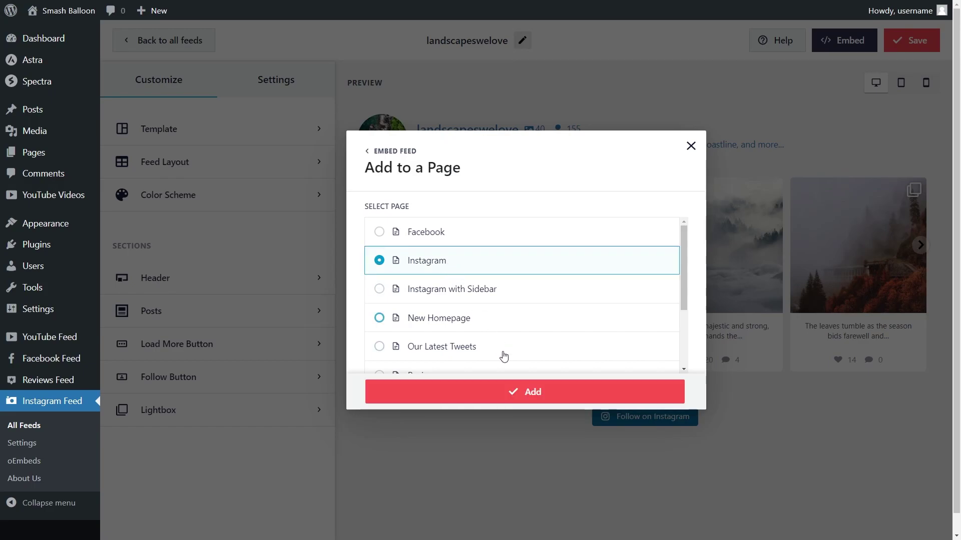
click(525, 392)
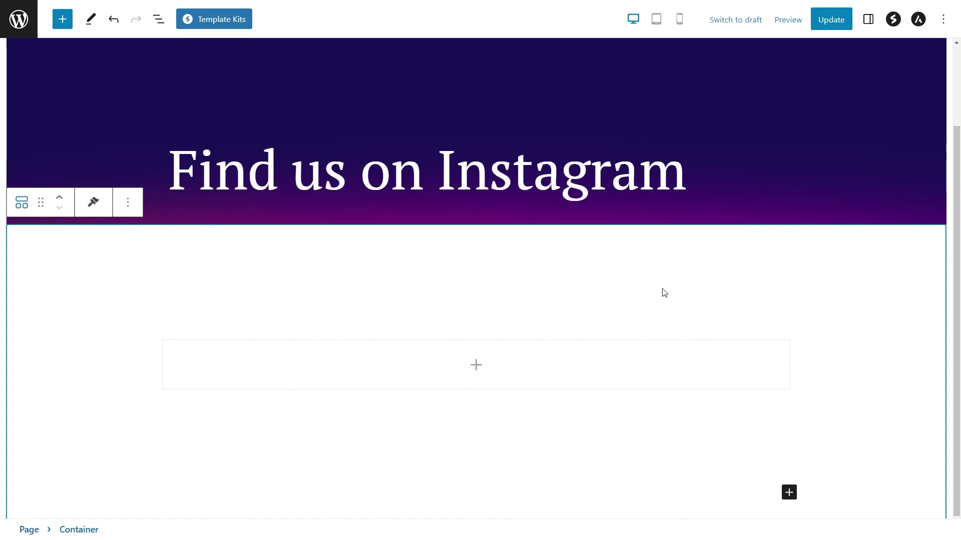
Insert the Instagram Feed block in the empty container under the heading and update the page
click(476, 366)
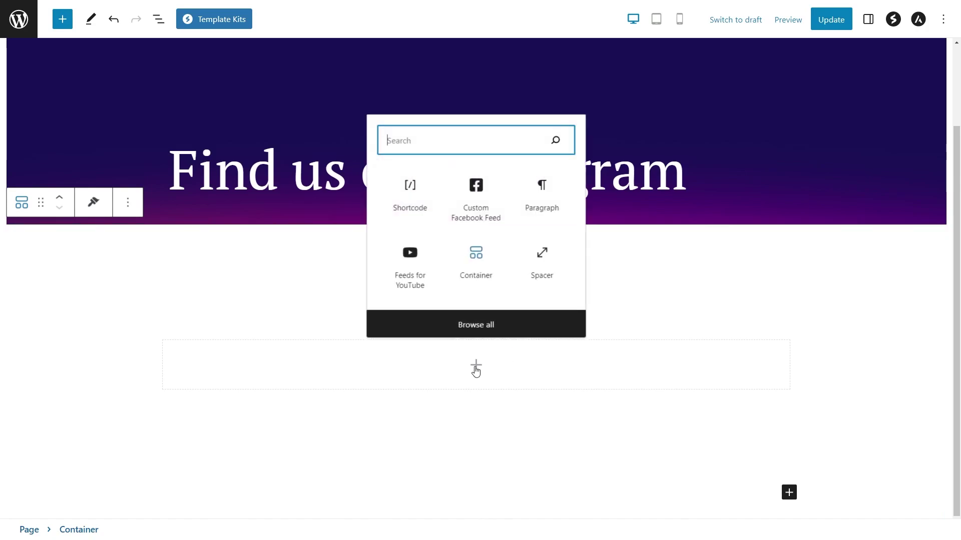
click(407, 196)
key(ctrl+v)
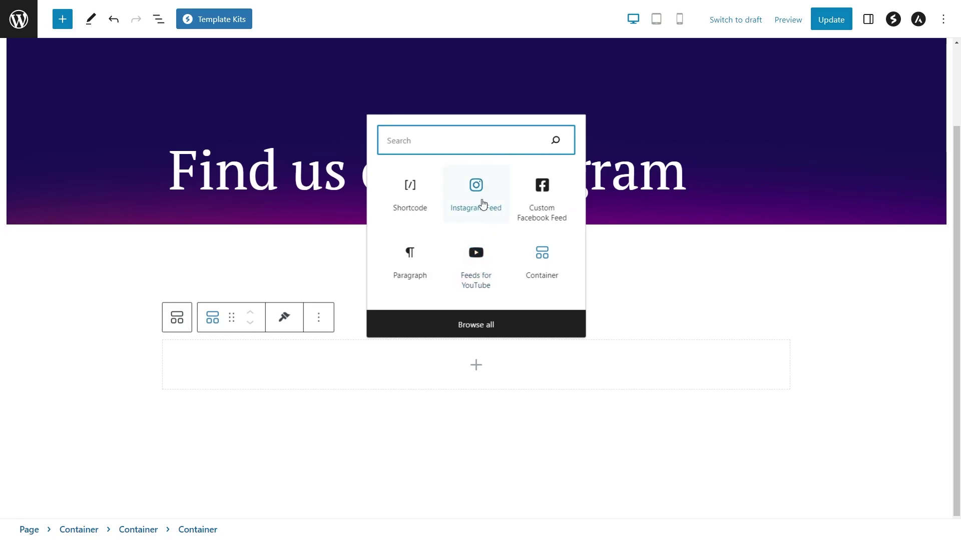
click(482, 203)
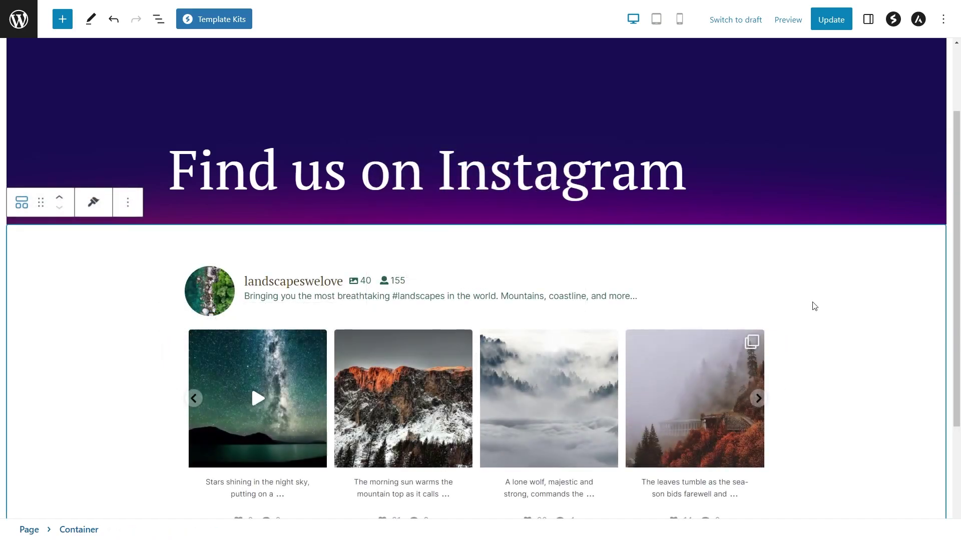
scroll(814, 307, down, 2)
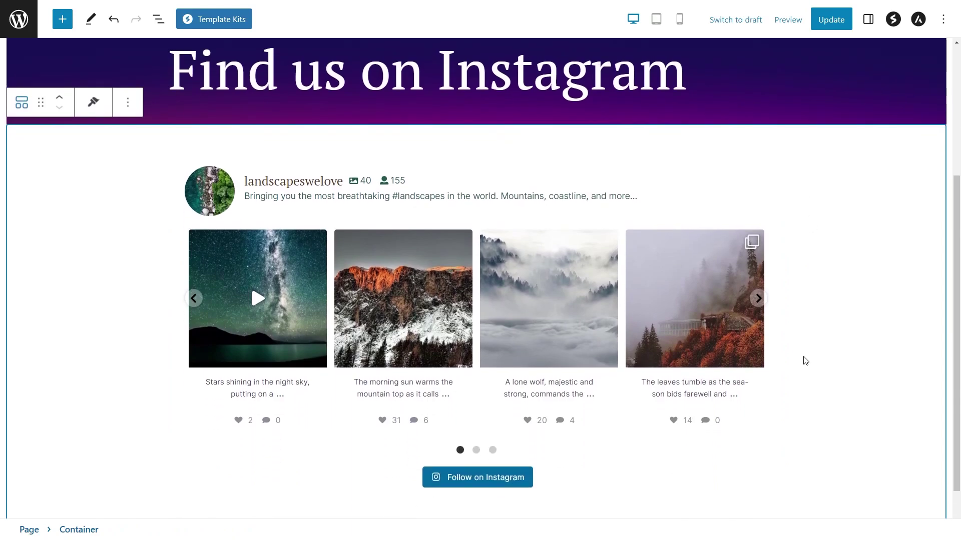
click(825, 28)
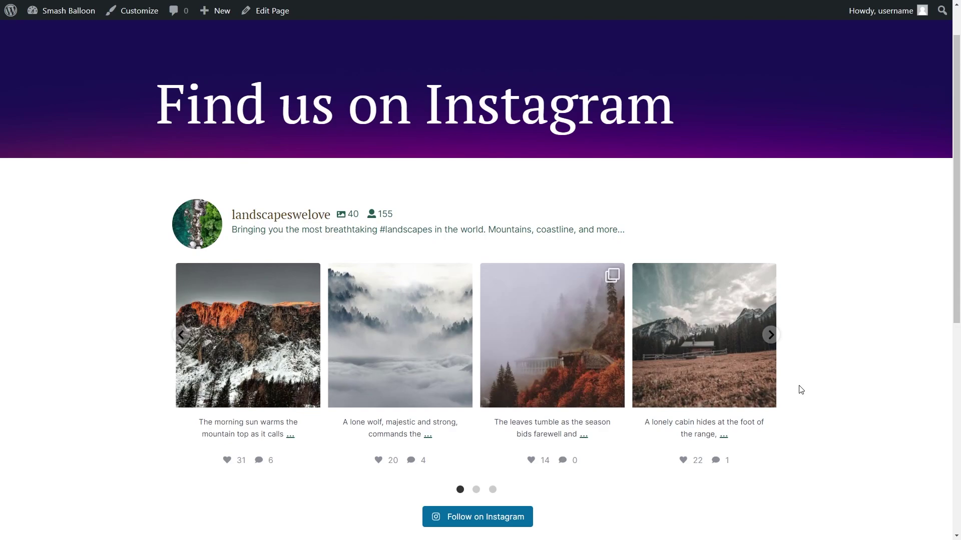
Advance the live carousel with its right arrow to the second pagination dot
click(771, 337)
click(770, 339)
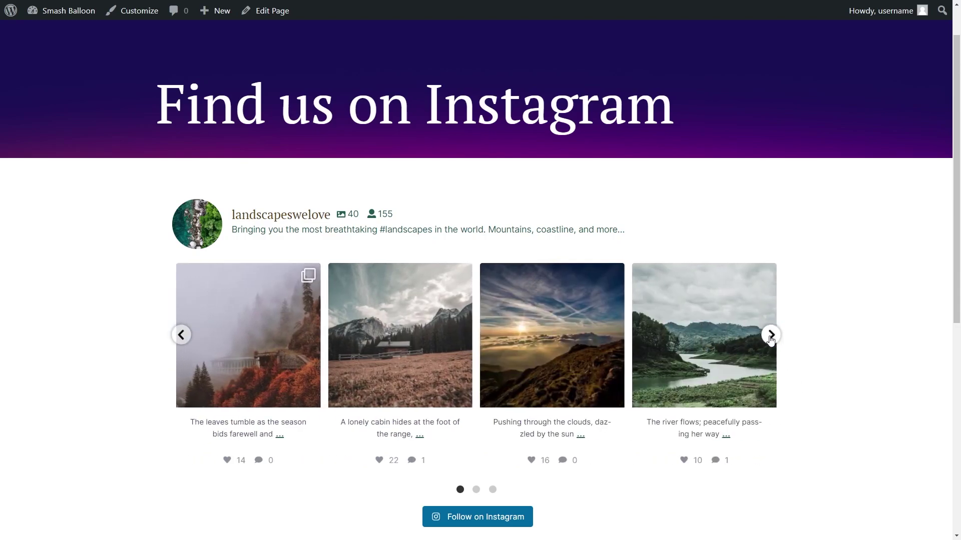
click(770, 336)
click(771, 337)
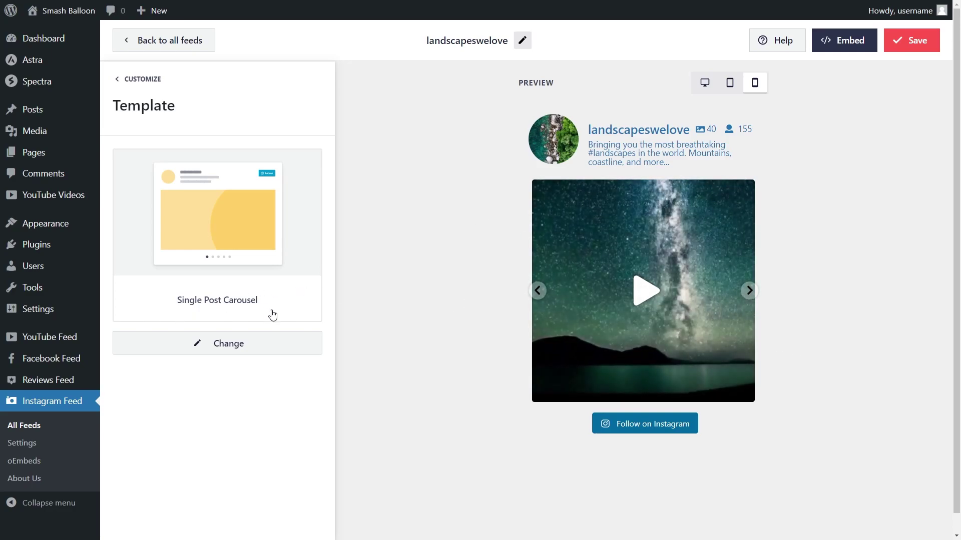
Copy the Single Post Carousel feed's shortcode and choose Add to a Widget
click(861, 35)
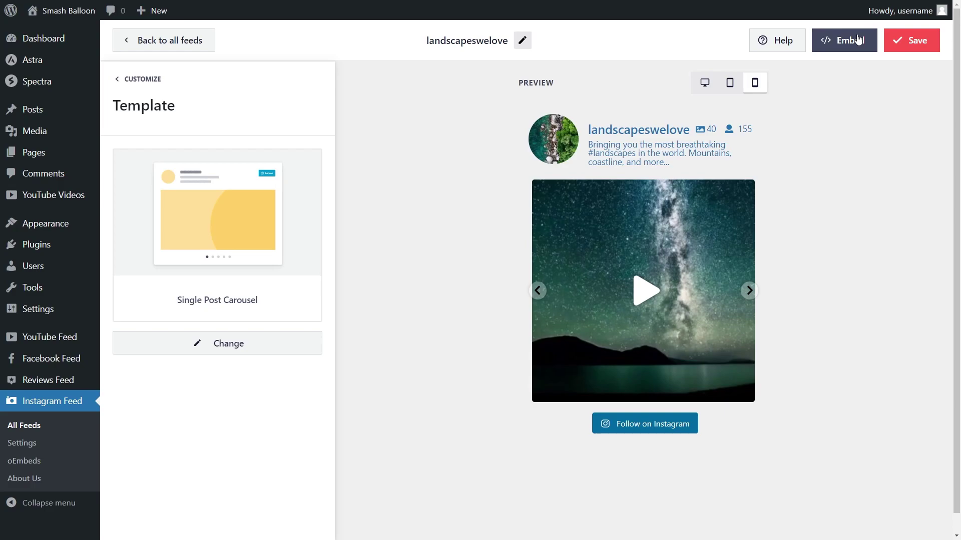
click(639, 232)
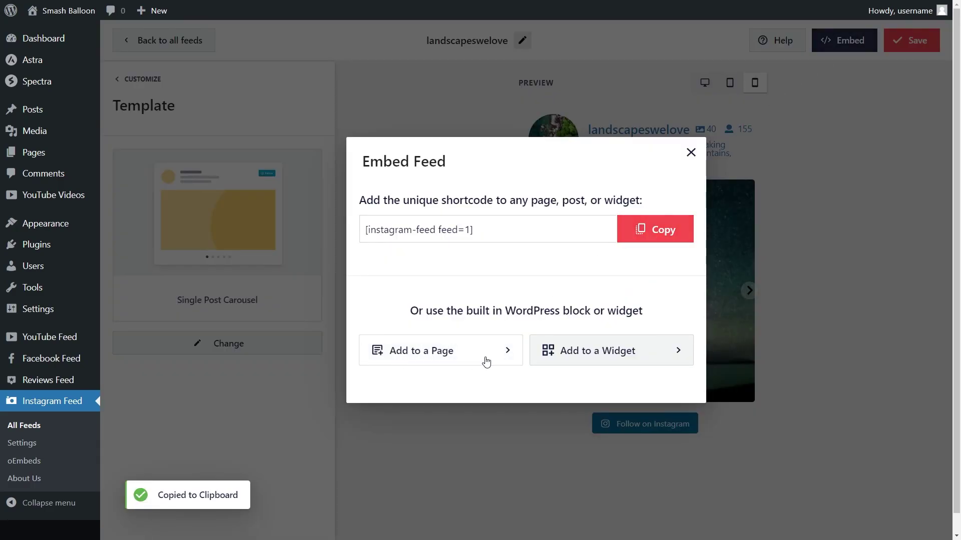
click(656, 358)
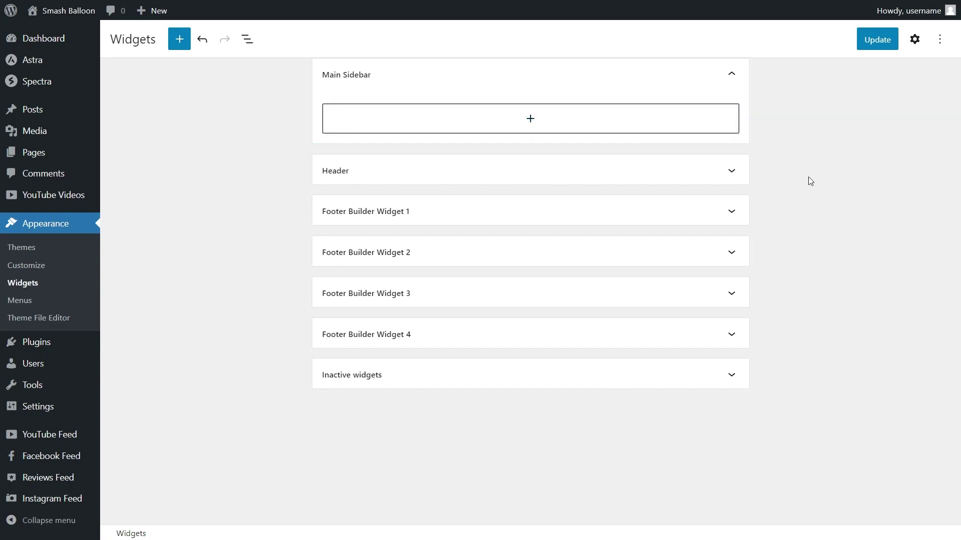
Insert an Instagram Feed block into Main Sidebar and update the widgets
click(530, 120)
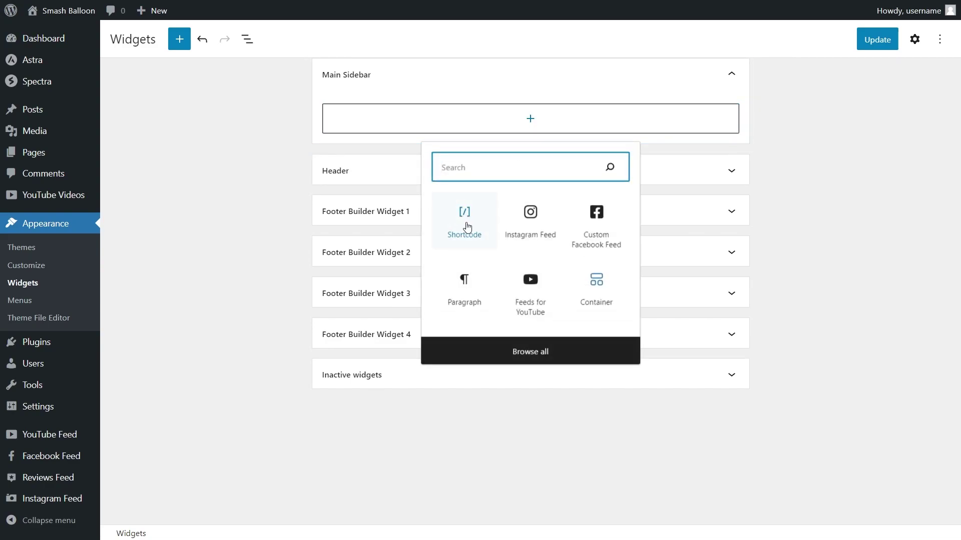
click(539, 226)
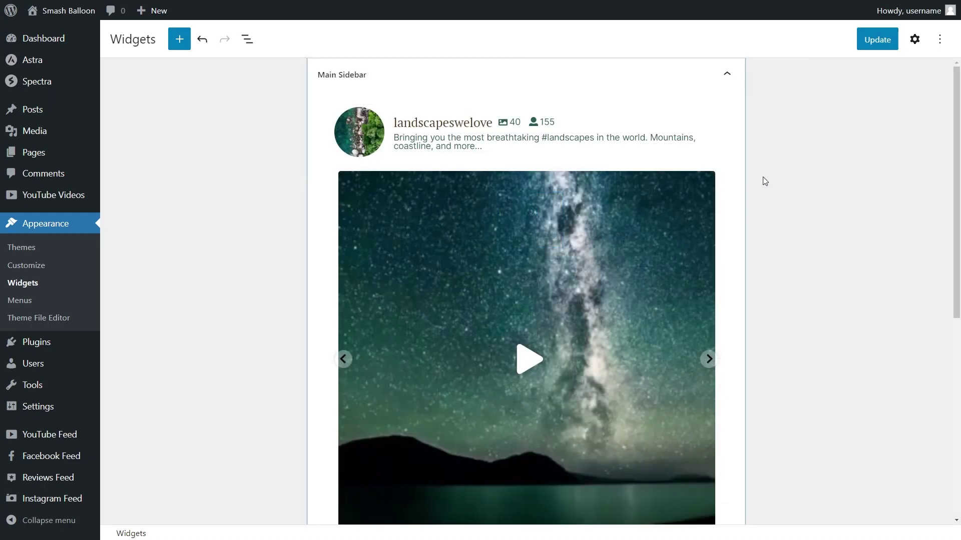
scroll(761, 180, down, 2)
scroll(766, 200, down, 2)
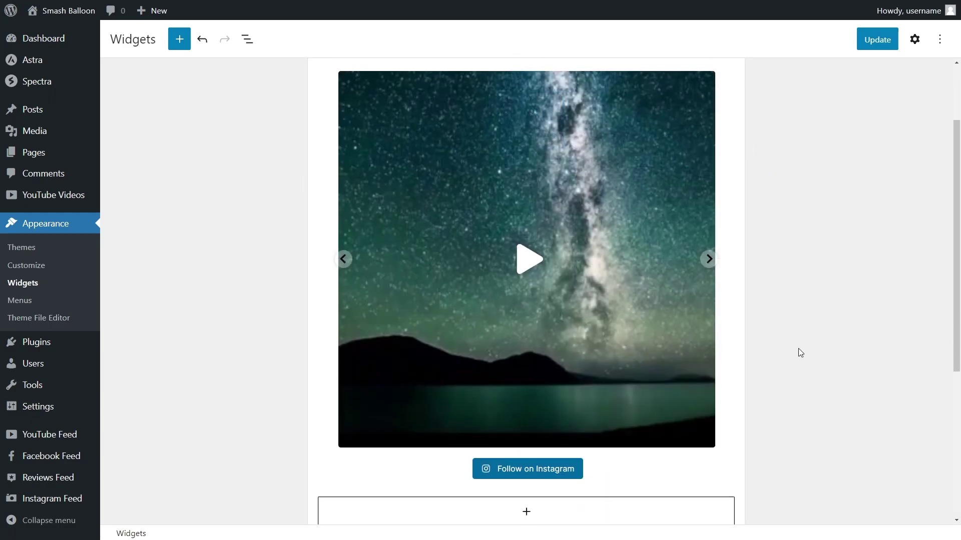
scroll(797, 349, up, 2)
click(864, 43)
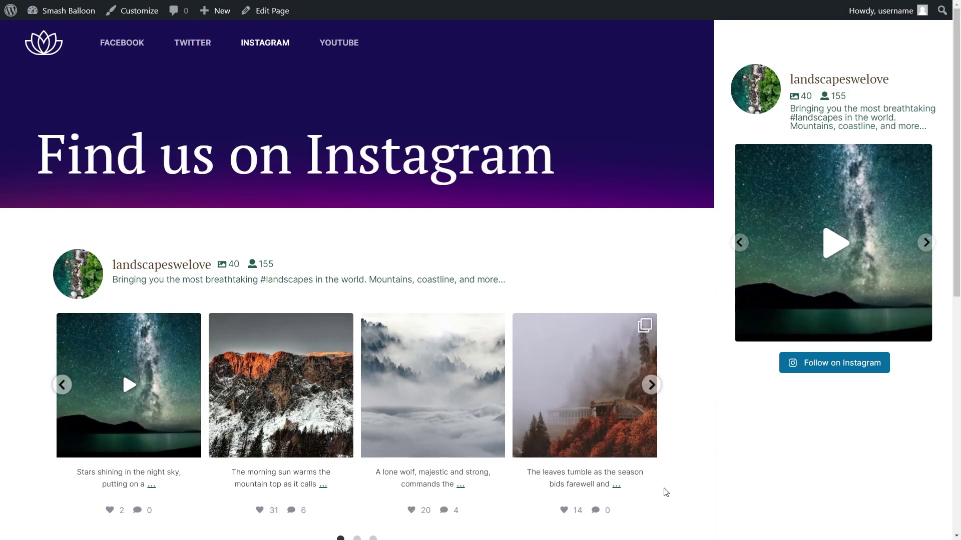
Advance the main Instagram carousel by two posts
scroll(664, 490, down, 1)
click(651, 335)
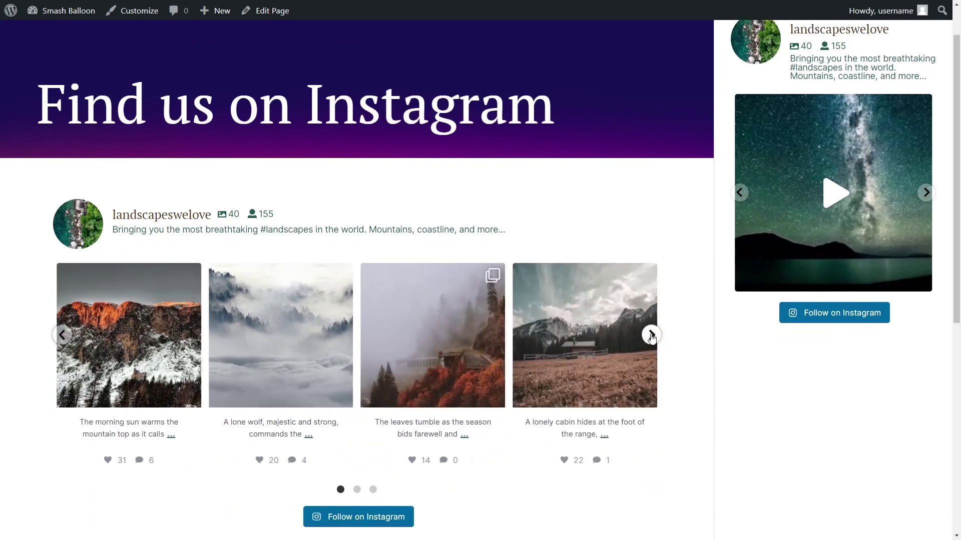
click(651, 336)
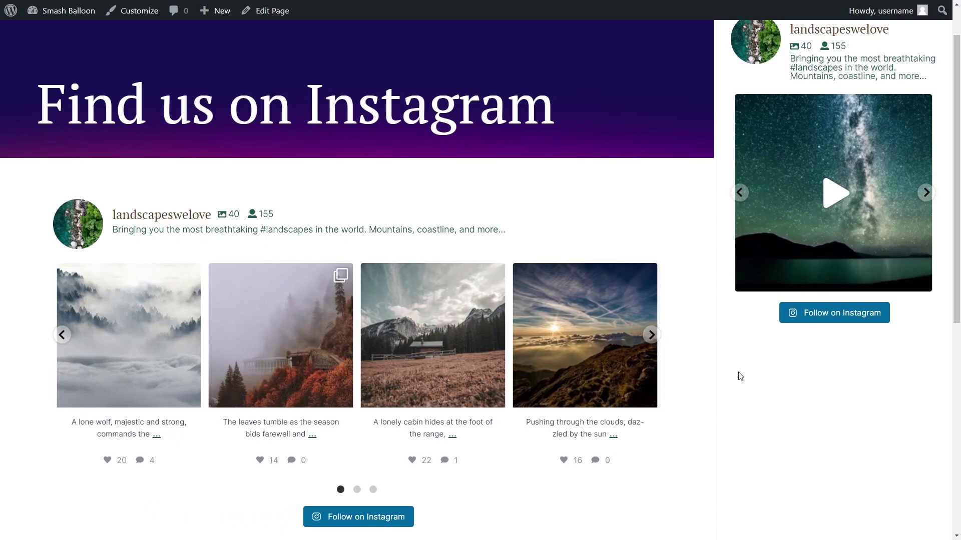
scroll(741, 376, up, 1)
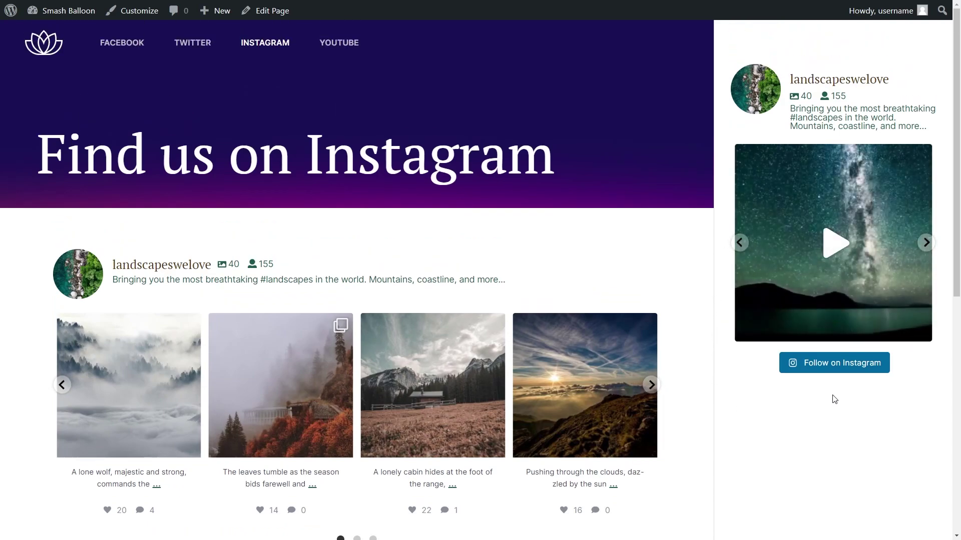
Step the sidebar feed to its next post and back to the starry-sky post
mouse_move(913, 301)
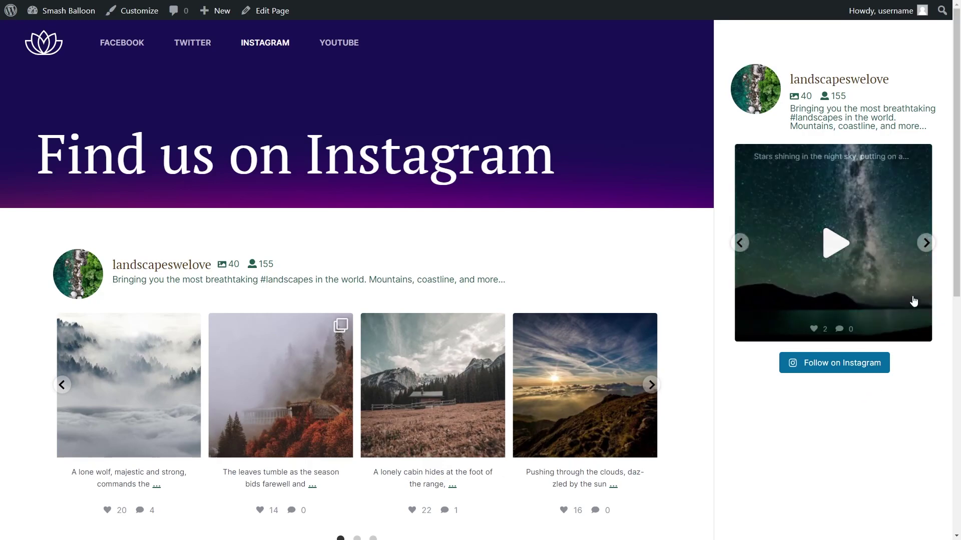
click(927, 244)
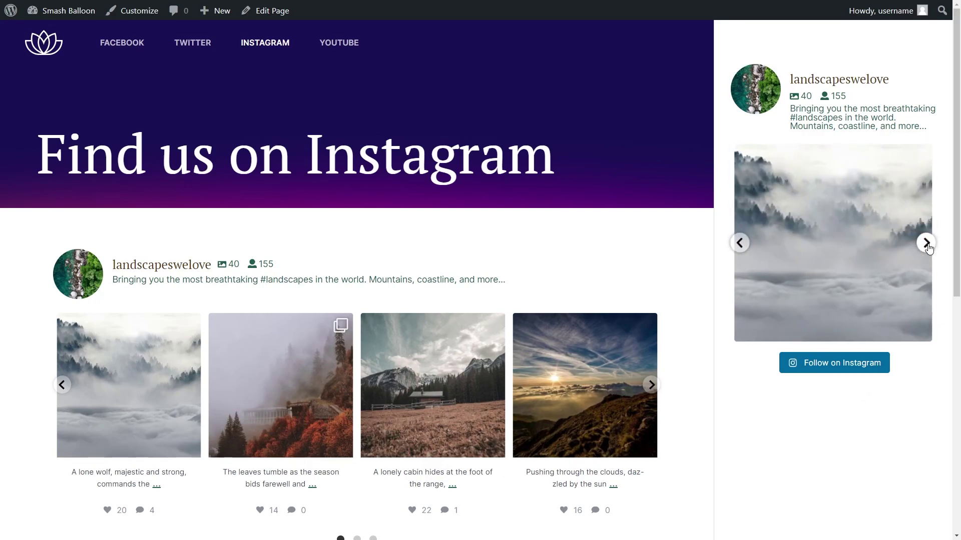
click(926, 244)
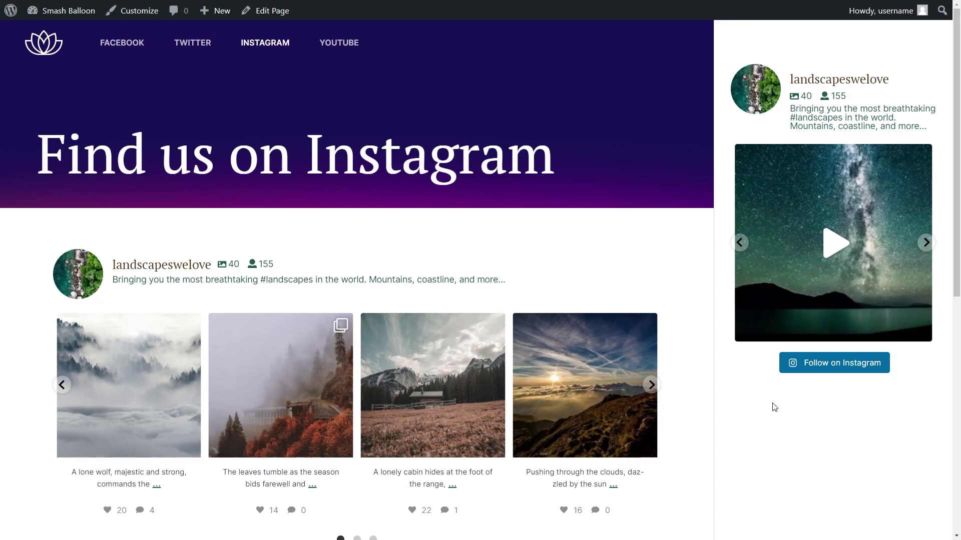